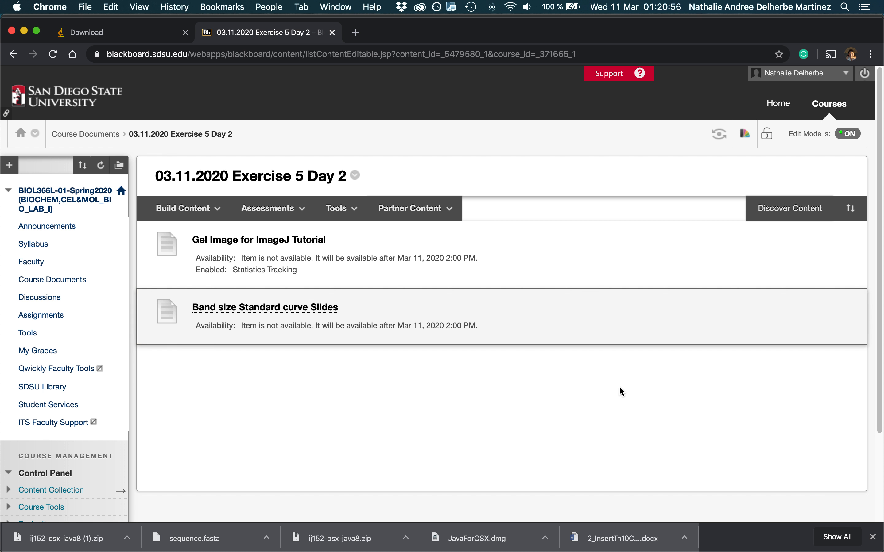
# Open the "03.11.2020 Exercise 5 Day 2" folder from the Course Documents of the BIOL366L course.
pyautogui.click(44, 286)
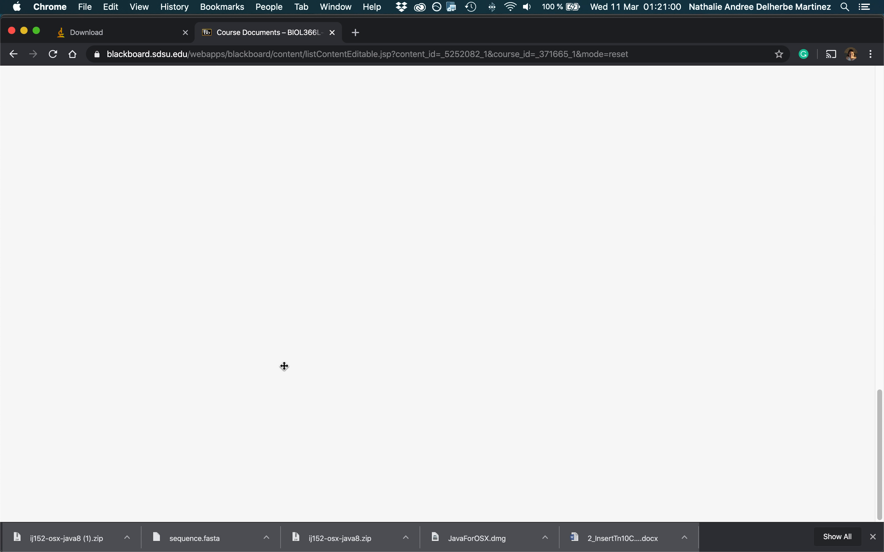
pyautogui.scroll(-15, 282, 363)
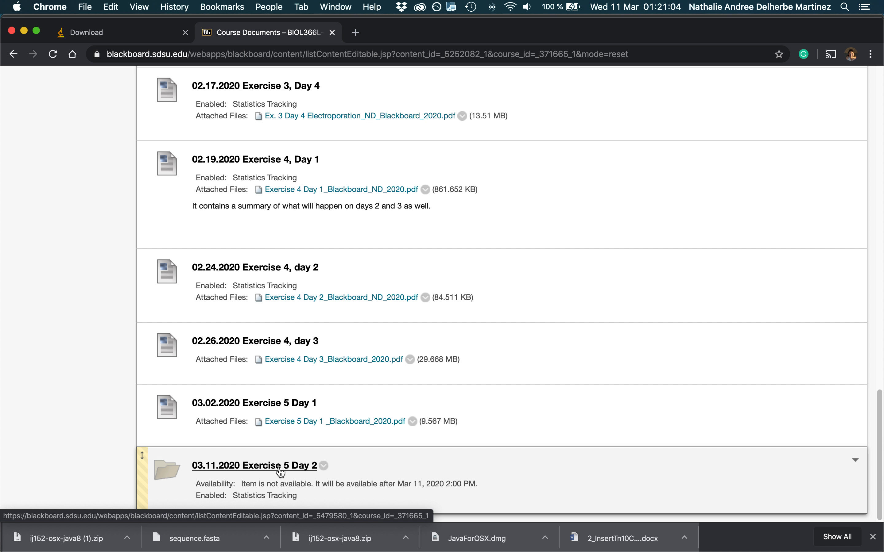
pyautogui.click(267, 471)
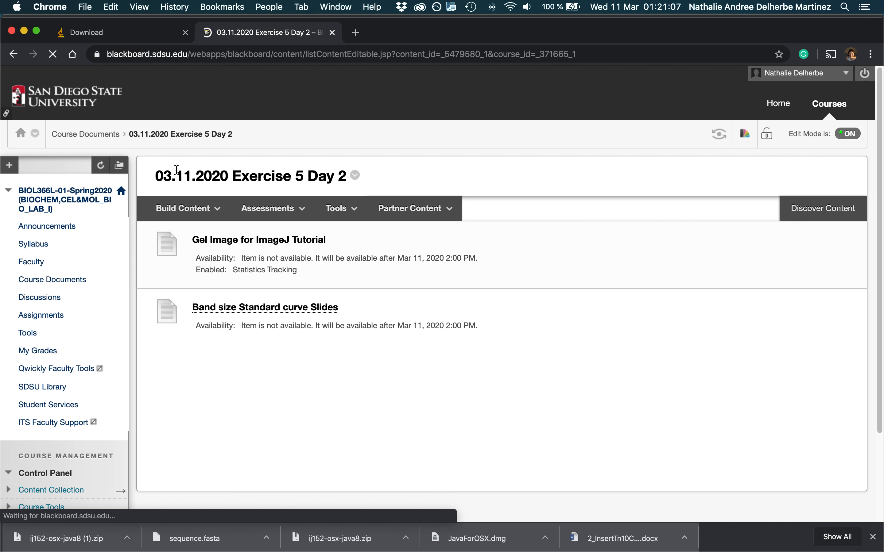
pyautogui.click(185, 208)
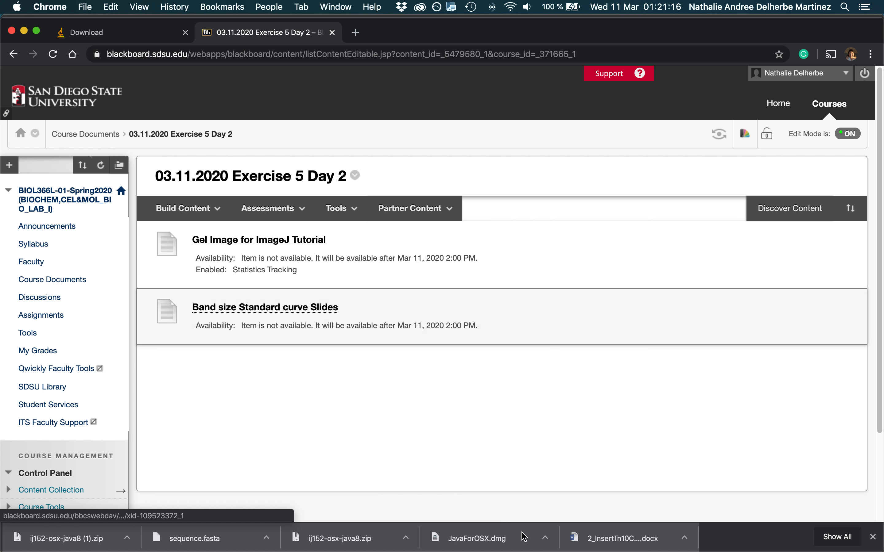
# Switch to PowerPoint to read the first slide of ImageJ Band Size Tutorial, and return to the ImageJ Download page in Chrome.
pyautogui.moveTo(667, 541)
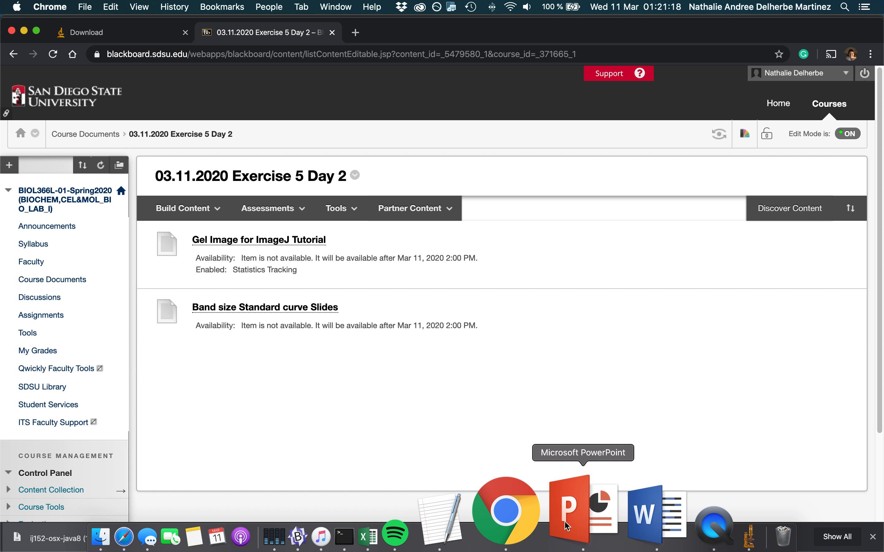
pyautogui.click(565, 526)
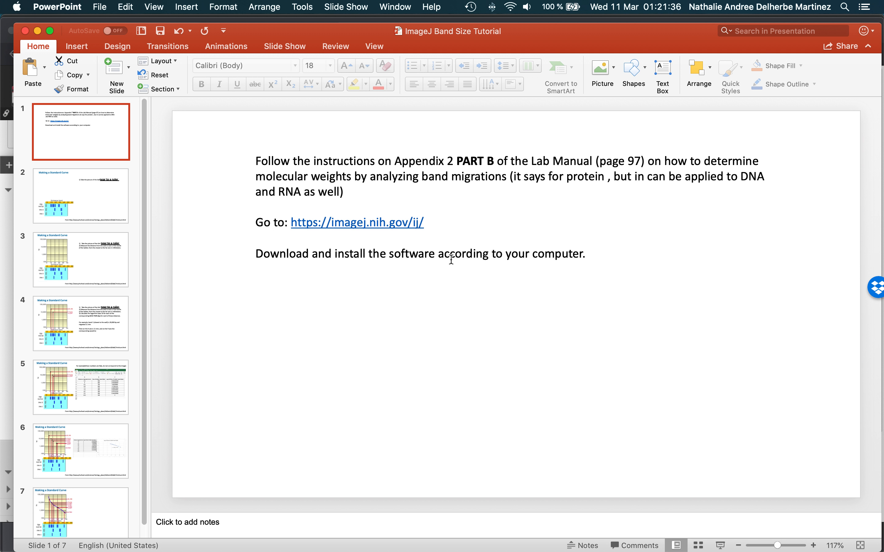
pyautogui.click(6, 80)
pyautogui.click(85, 33)
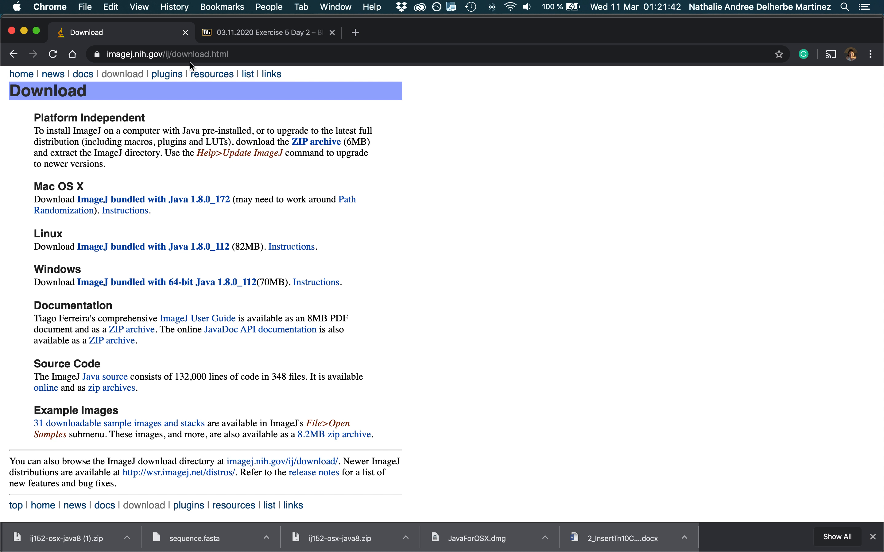
# Go back to the Google results for imageJ and open the Download page of the NIH ImageJ website from there.
pyautogui.click(15, 55)
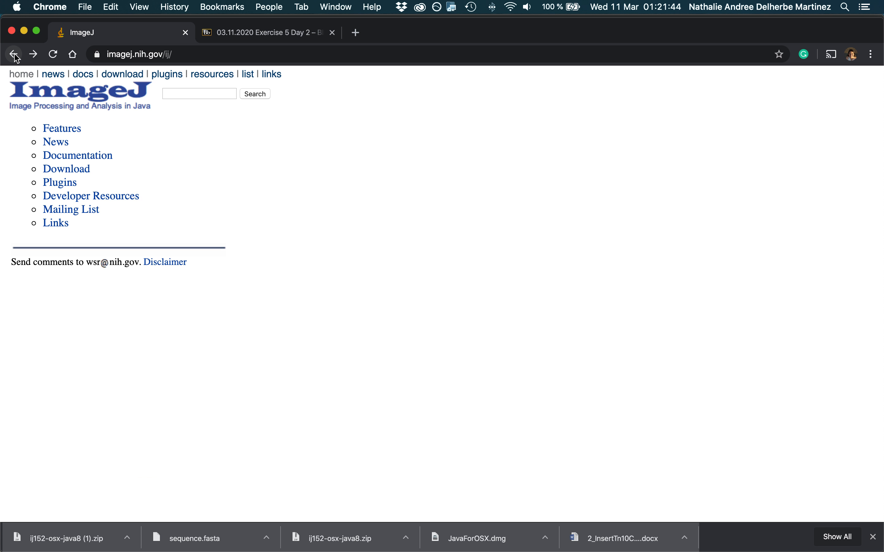
pyautogui.click(15, 55)
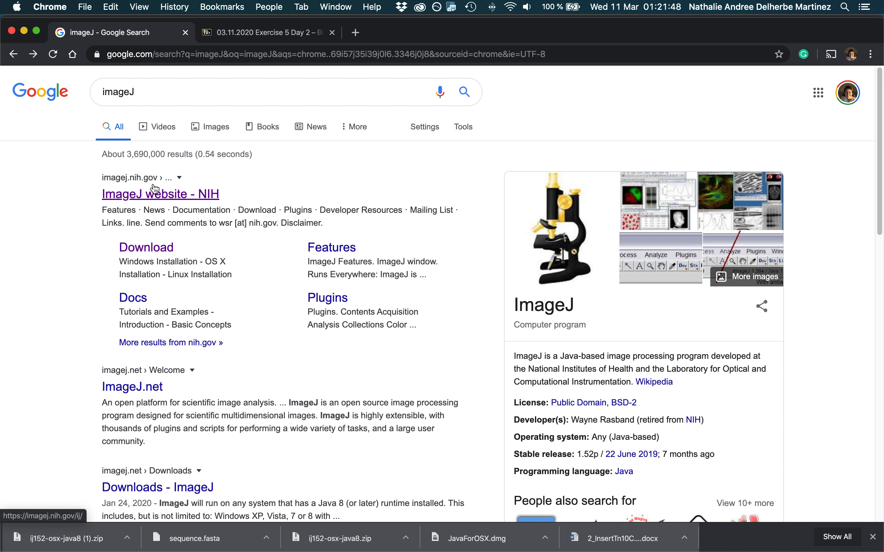
pyautogui.click(102, 94)
pyautogui.click(132, 92)
pyautogui.click(179, 195)
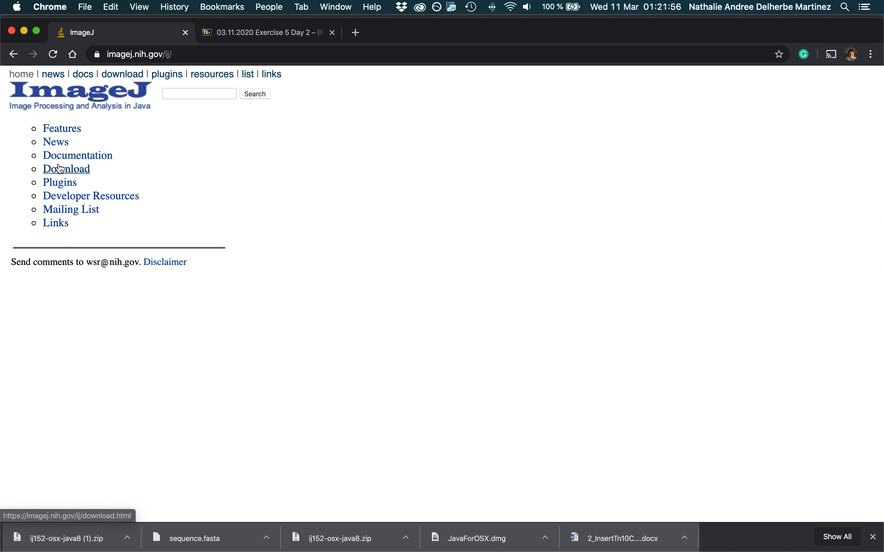
pyautogui.click(68, 170)
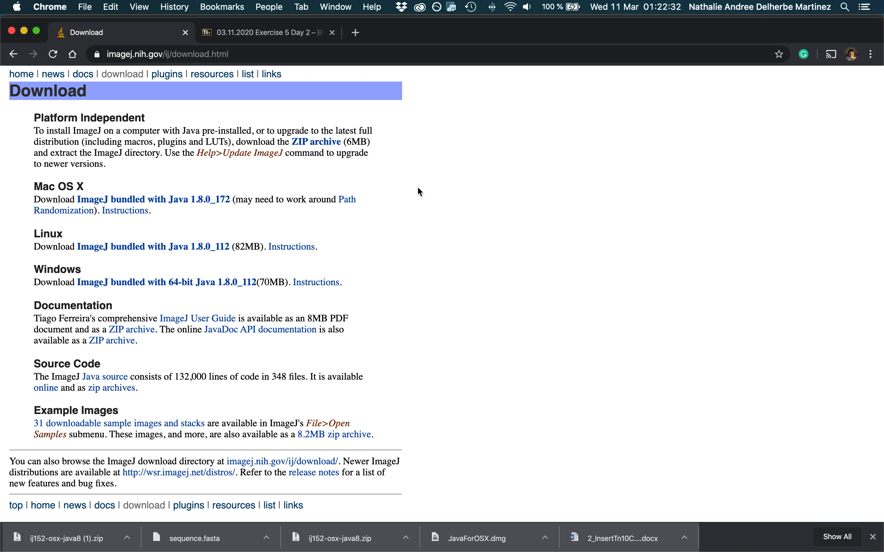
# Examine the Security & Privacy settings for downloaded apps in System Preferences, and close the window.
pyautogui.click(18, 8)
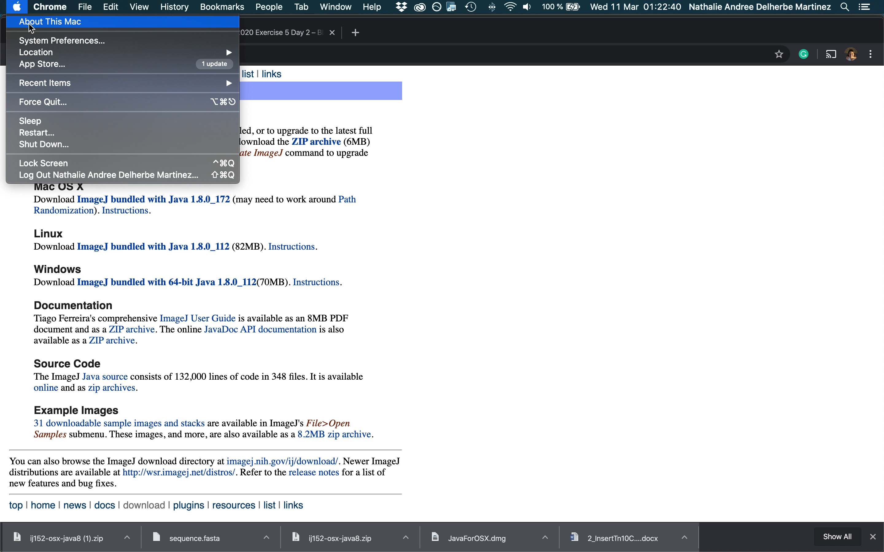
pyautogui.click(37, 42)
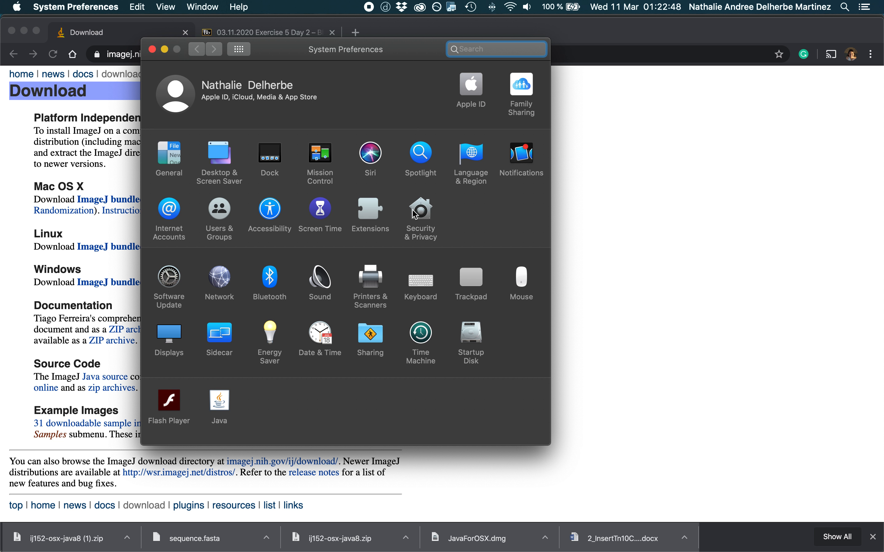
pyautogui.click(426, 221)
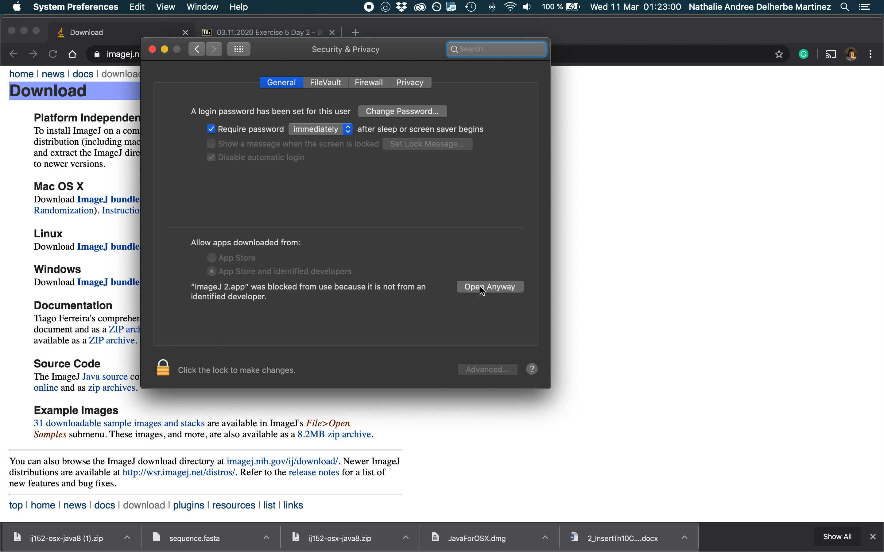
pyautogui.click(153, 49)
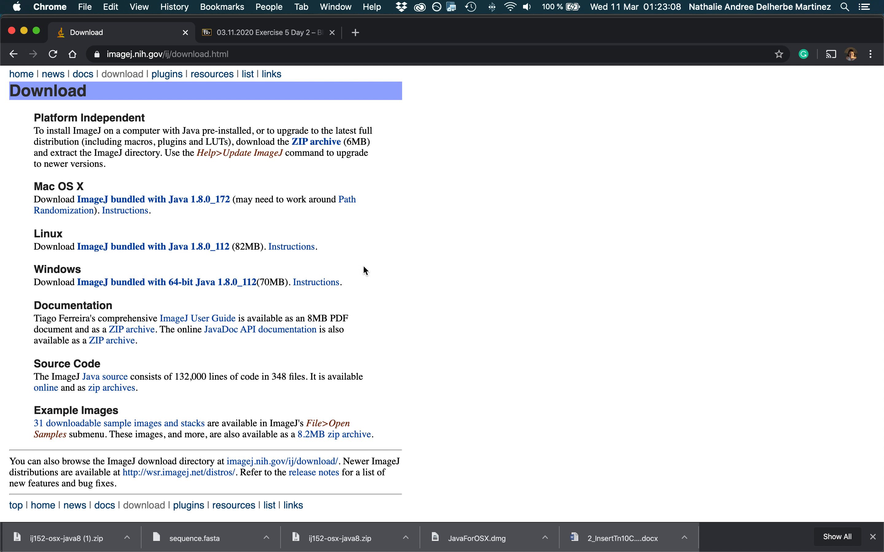
# Minimize the Chrome, PowerPoint and Safari windows, and move the Excel workbook Book1 lower to uncover the ImageJ windows.
pyautogui.click(23, 31)
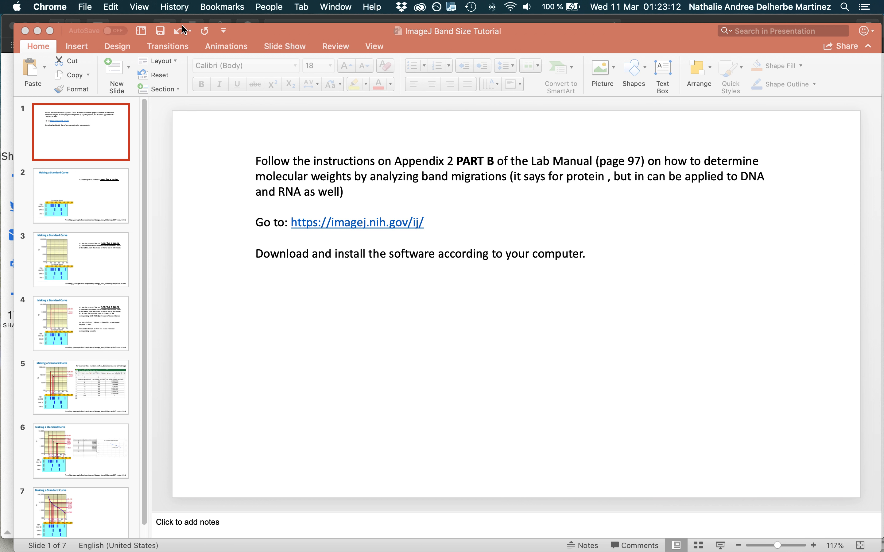
pyautogui.click(37, 31)
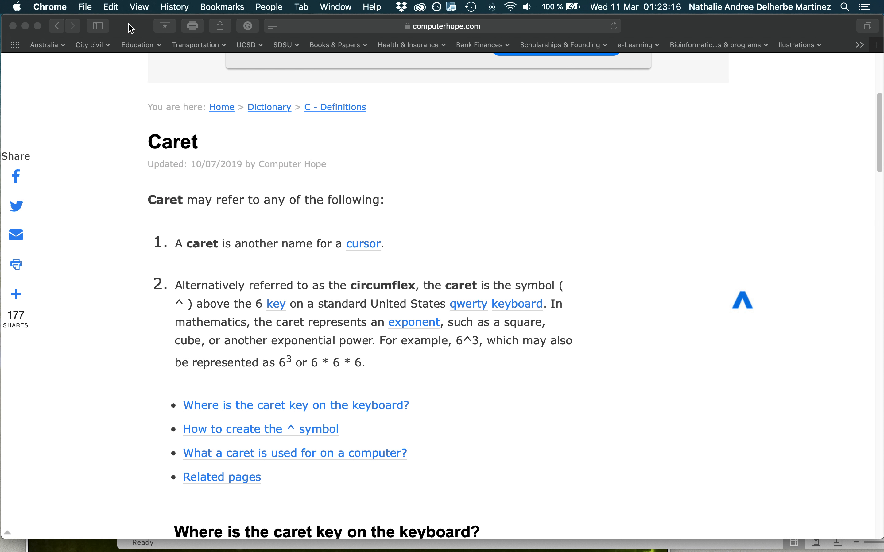
pyautogui.click(25, 26)
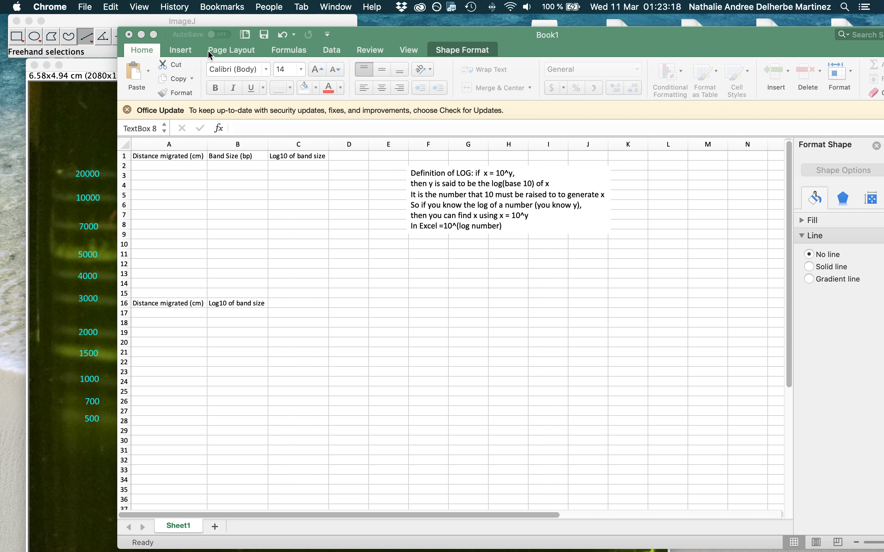
pyautogui.moveTo(367, 39); pyautogui.dragTo(381, 121)
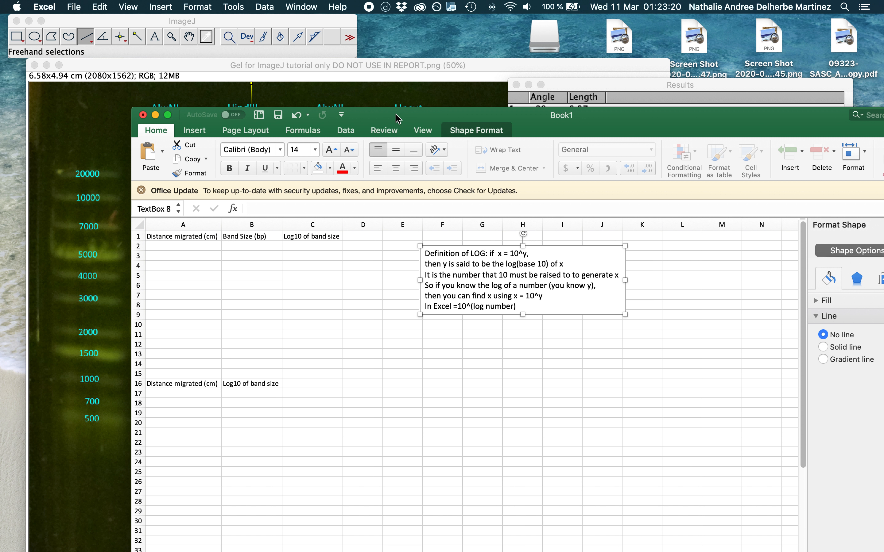
# Close the open gel image and the Results table in ImageJ, discarding the changes and measurements.
pyautogui.click(55, 71)
pyautogui.click(33, 65)
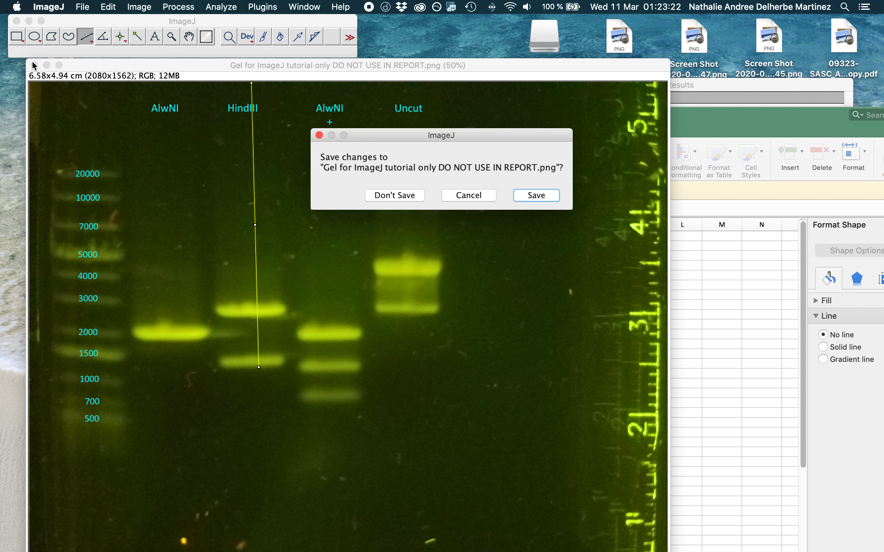
pyautogui.click(410, 198)
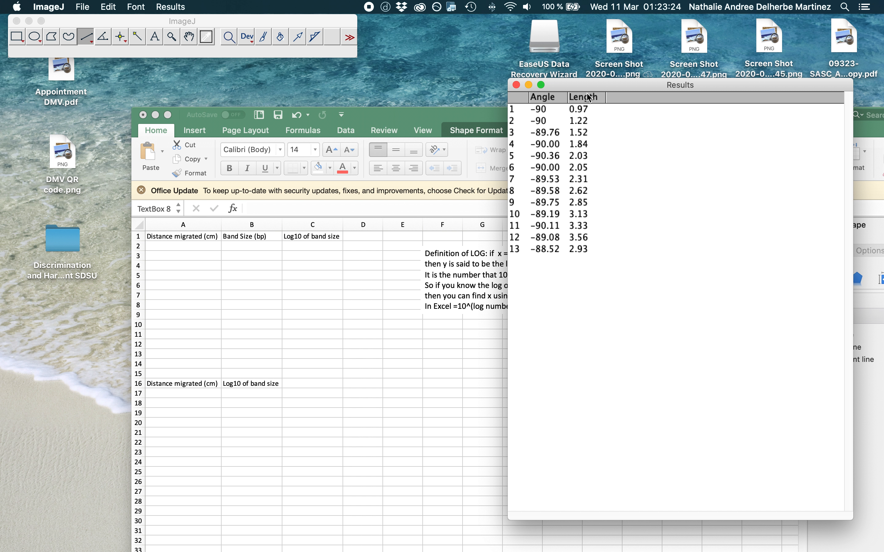
pyautogui.click(517, 86)
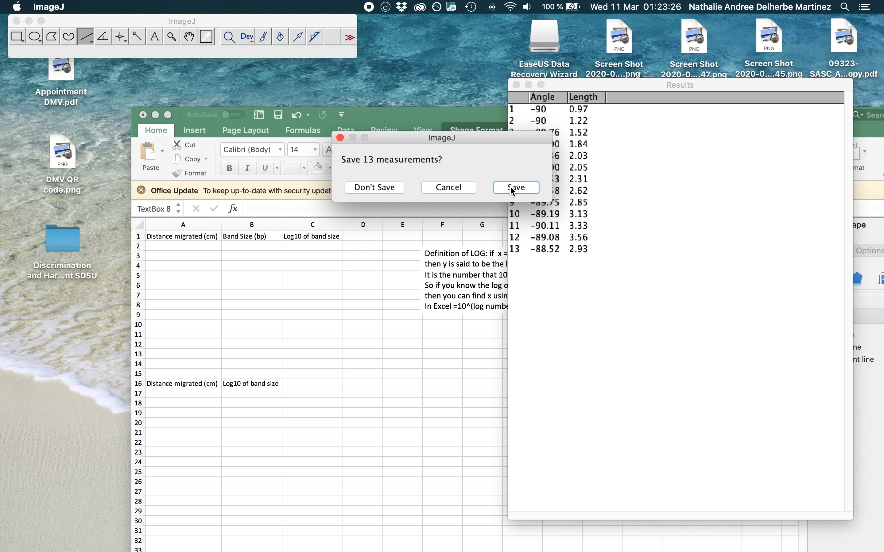
pyautogui.click(394, 192)
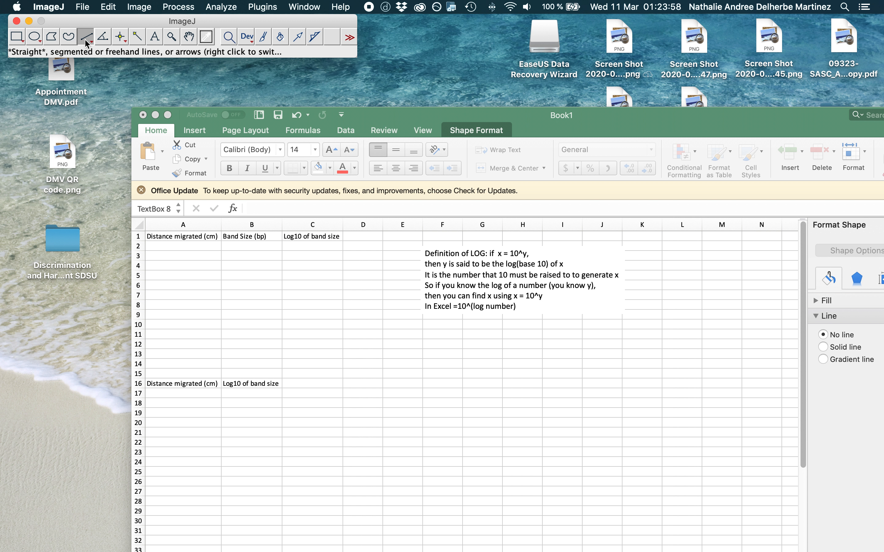
# Switch to Chrome to view the Gel Image for ImageJ Tutorial item on the Exercise 5 Day 2 page, and return to ImageJ.
pyautogui.click(87, 6)
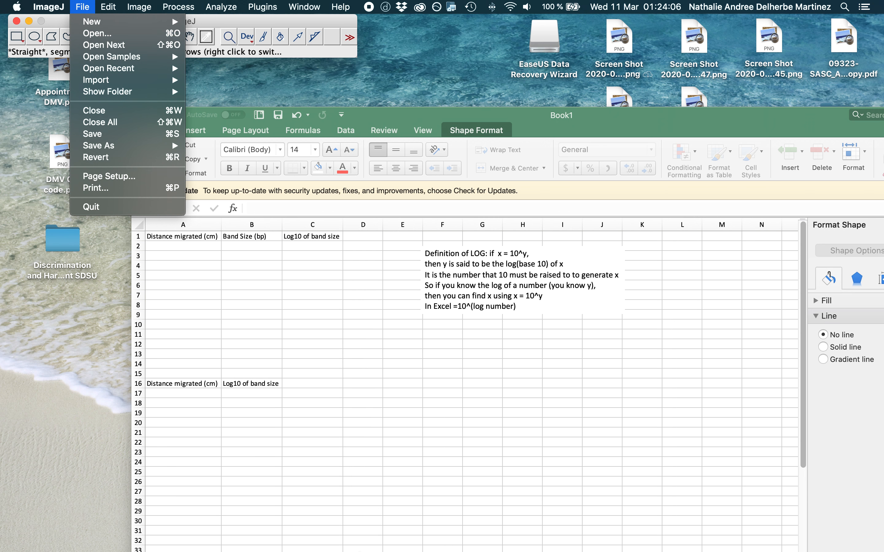
pyautogui.click(61, 342)
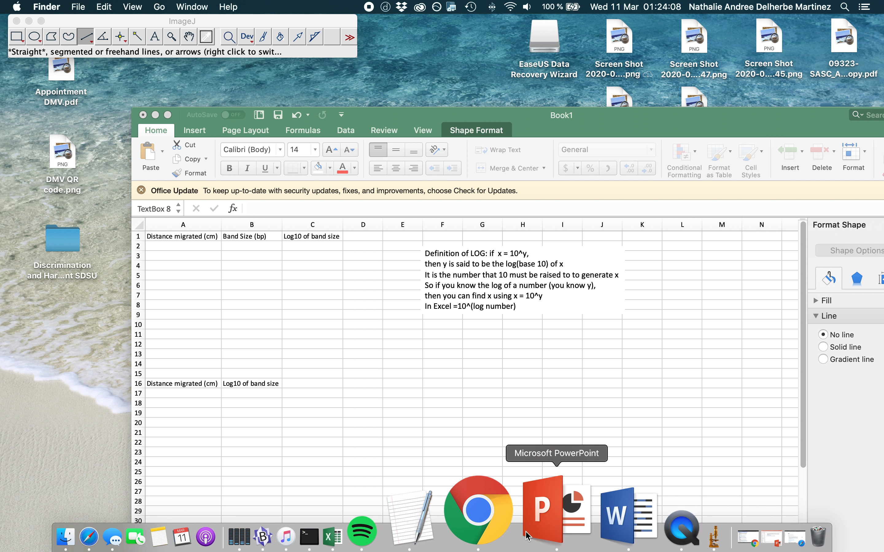
pyautogui.click(503, 518)
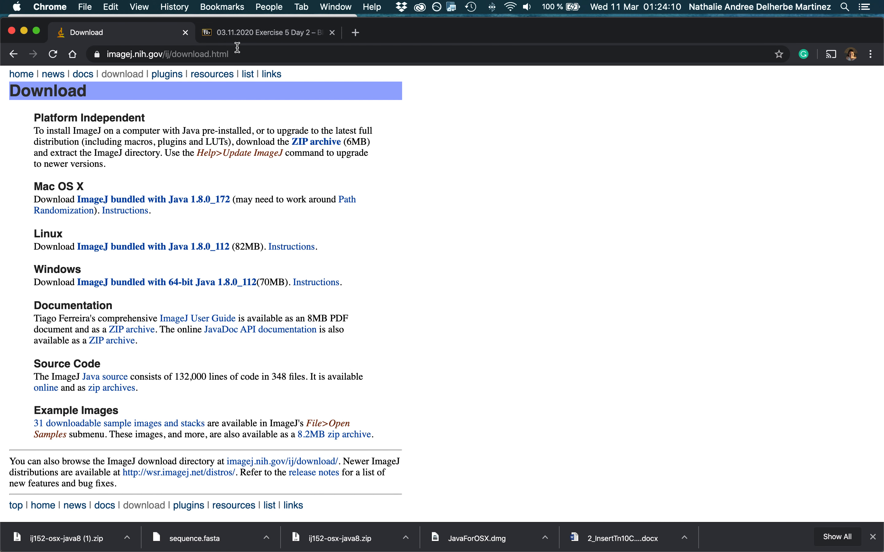
pyautogui.click(237, 34)
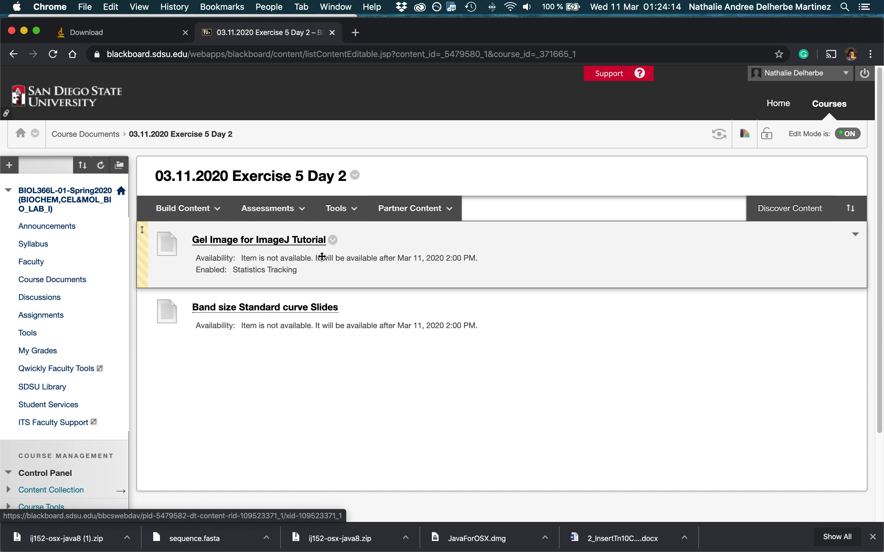
pyautogui.click(25, 31)
pyautogui.click(87, 21)
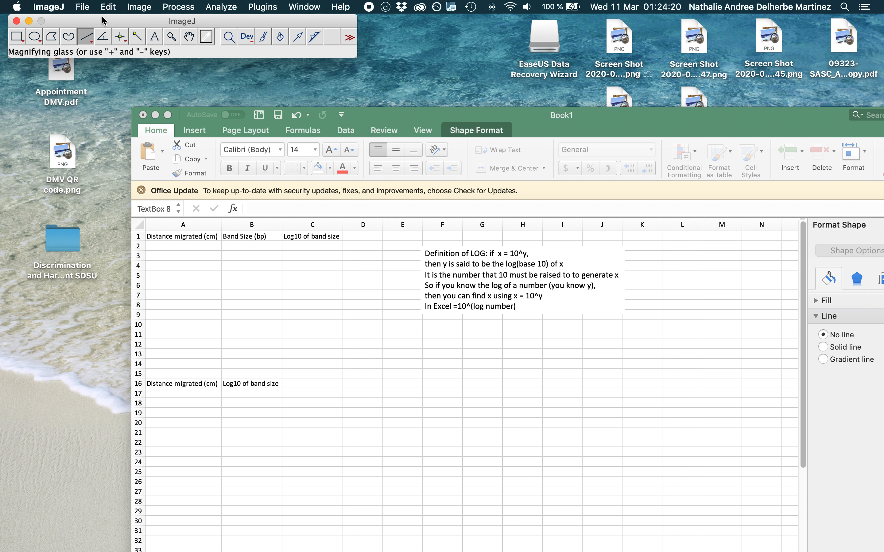
# Open the image "Gel for ImageJ tutorial only DO NOT USE IN REPORT.png" from the 2020_Exercise_5_Day_2 folder.
pyautogui.click(88, 8)
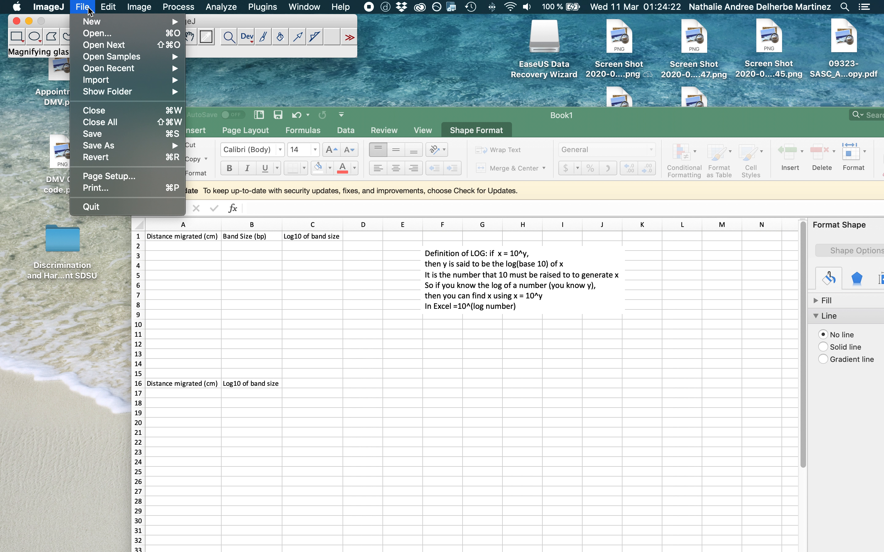
pyautogui.click(98, 32)
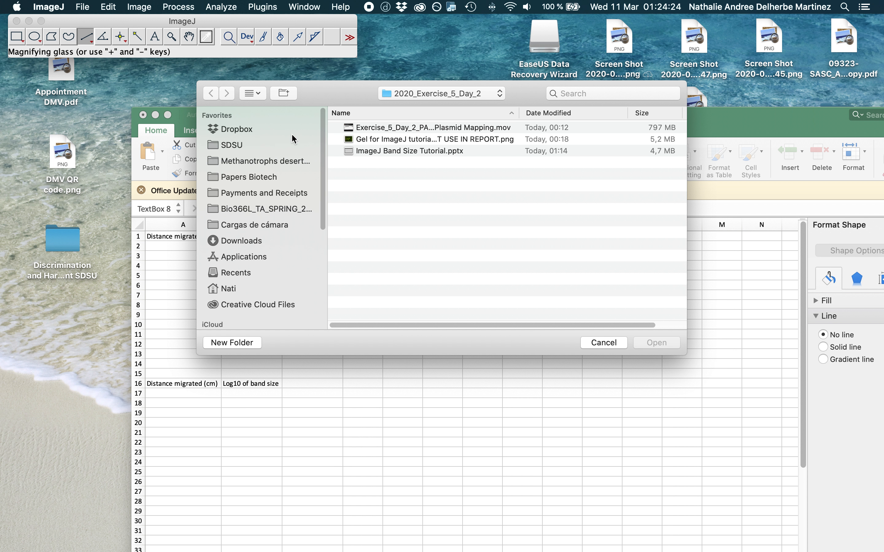
pyautogui.click(384, 140)
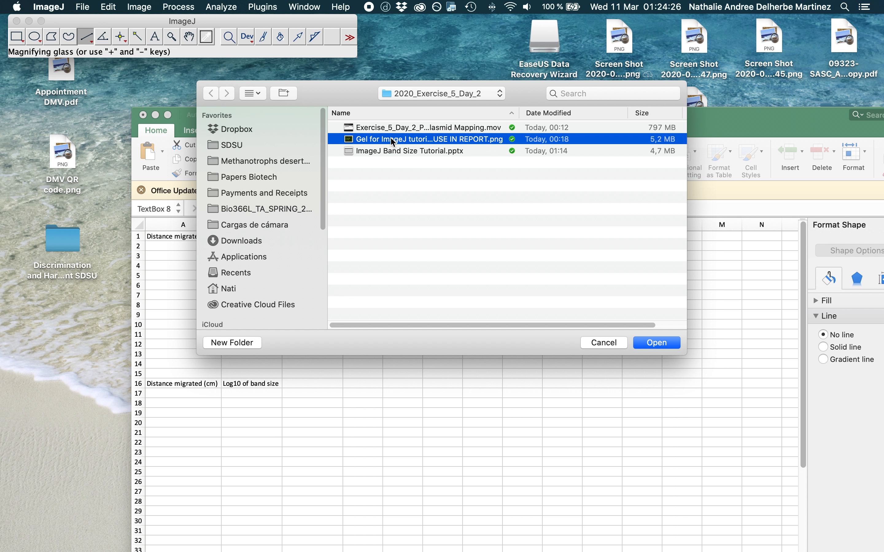
pyautogui.doubleClick(391, 140)
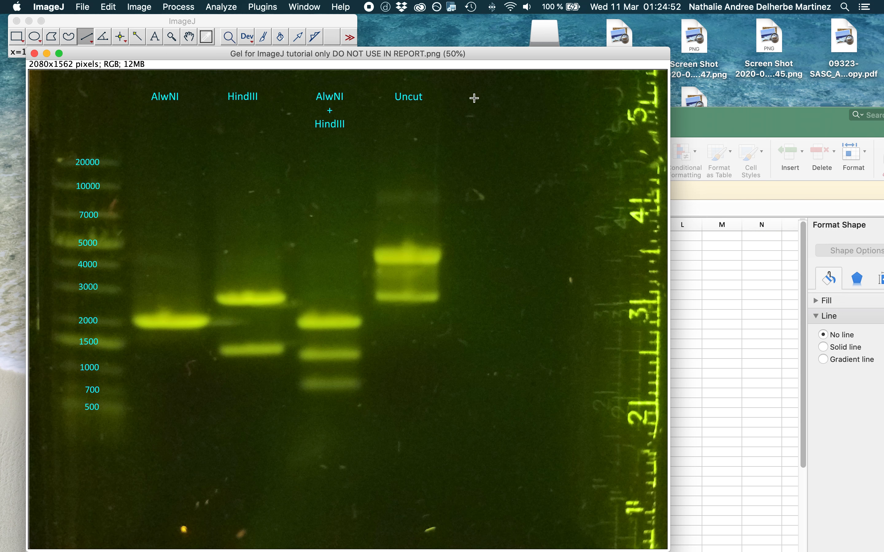
# Activate the Straight line tool, and move and enlarge the gel image window so the whole gel and ruler fit.
pyautogui.click(83, 39)
pyautogui.click(83, 39)
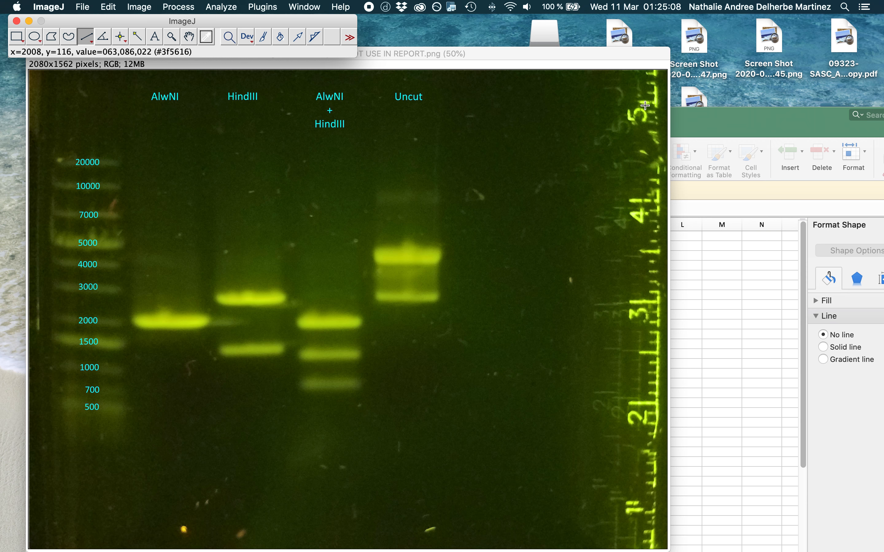
pyautogui.moveTo(509, 55); pyautogui.dragTo(520, 24)
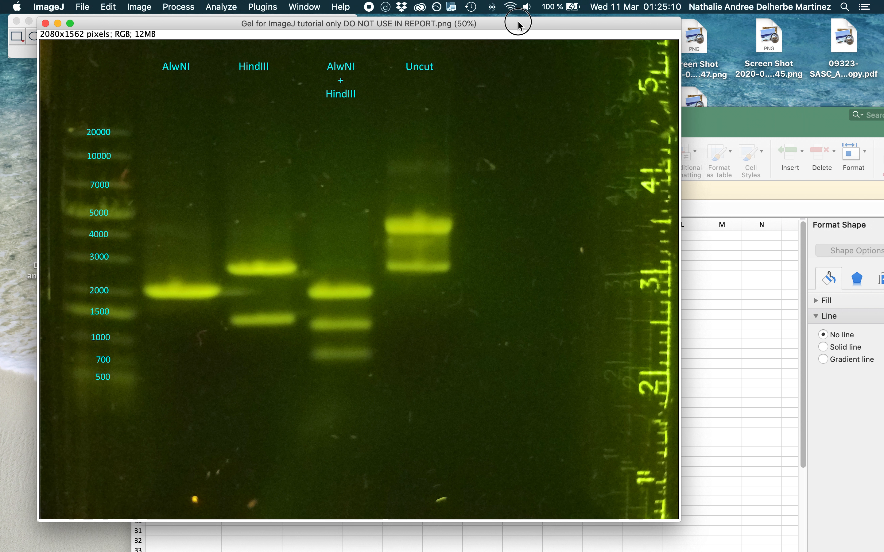
pyautogui.moveTo(680, 520); pyautogui.dragTo(795, 548)
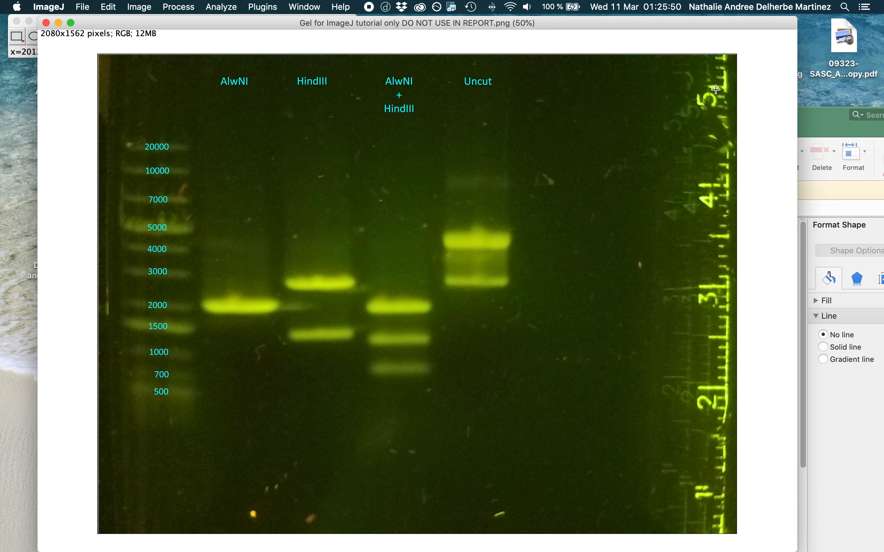
# Draw a straight line about 320 pixels long along the photographed ruler from the 5 mark to the 4 mark.
pyautogui.click(715, 89)
pyautogui.moveTo(715, 89); pyautogui.dragTo(717, 188)
pyautogui.moveTo(717, 187); pyautogui.dragTo(716, 187)
# Set the image scale from the ruler line with a known distance of 1 and cm as the unit of length.
pyautogui.click(223, 8)
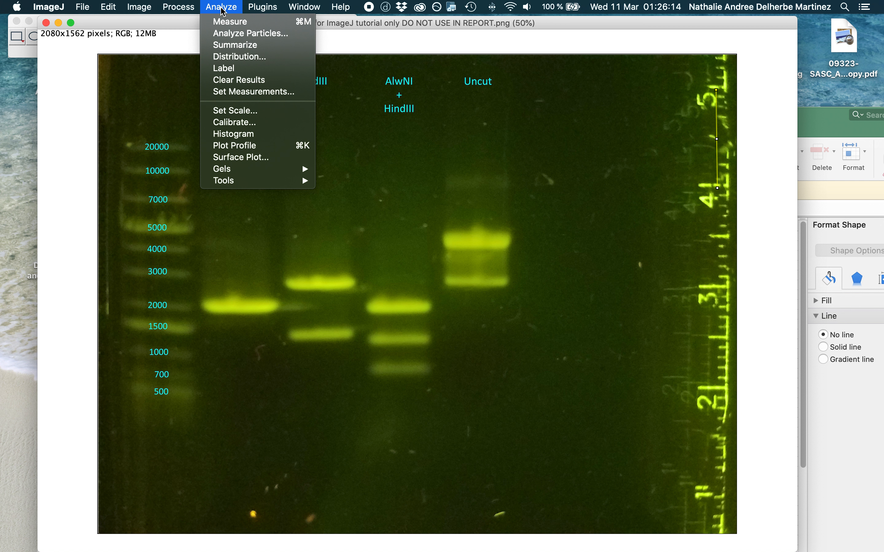
pyautogui.click(234, 118)
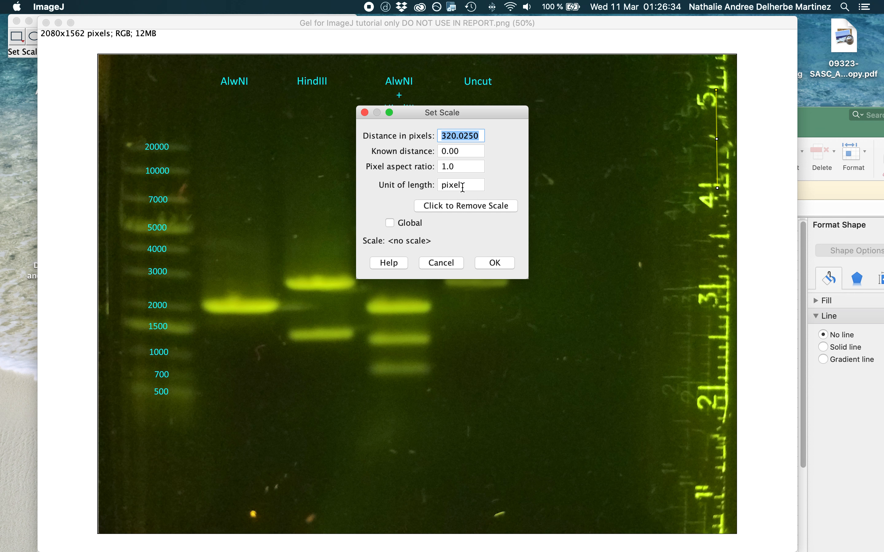
pyautogui.click(464, 151)
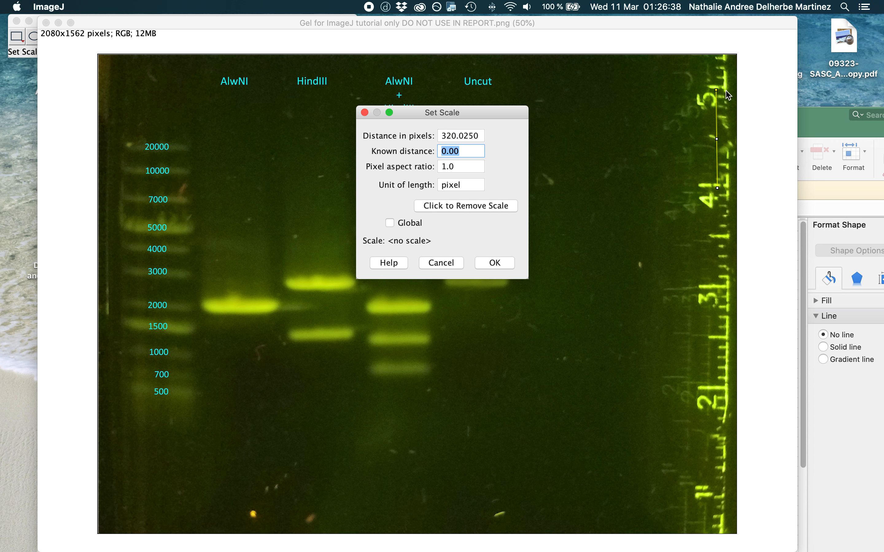
pyautogui.write('1')
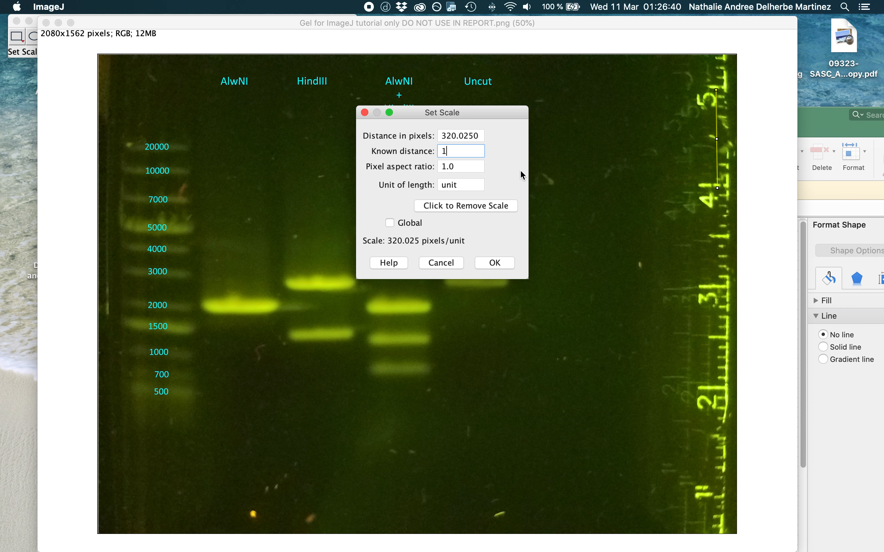
pyautogui.moveTo(472, 182); pyautogui.dragTo(434, 150)
pyautogui.doubleClick(448, 149)
pyautogui.click(463, 185)
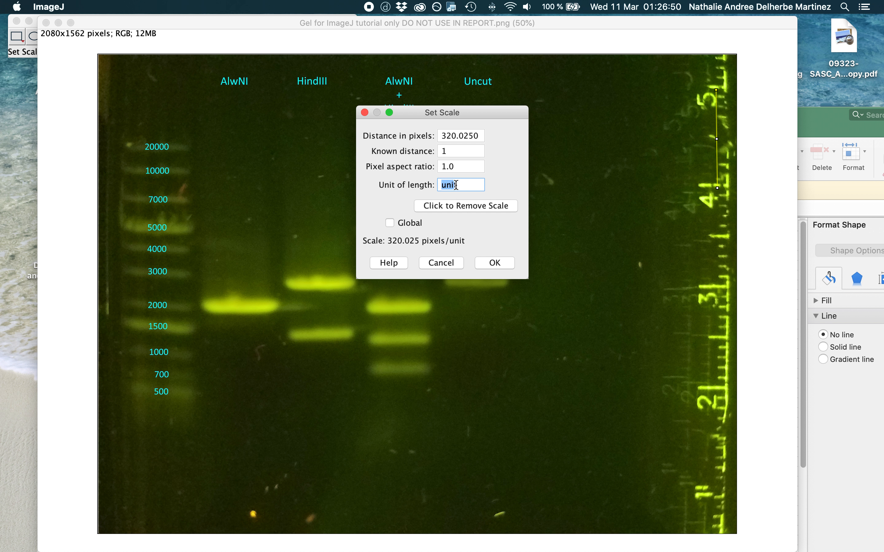
pyautogui.moveTo(457, 185); pyautogui.dragTo(442, 184)
pyautogui.write('cm')
pyautogui.click(500, 264)
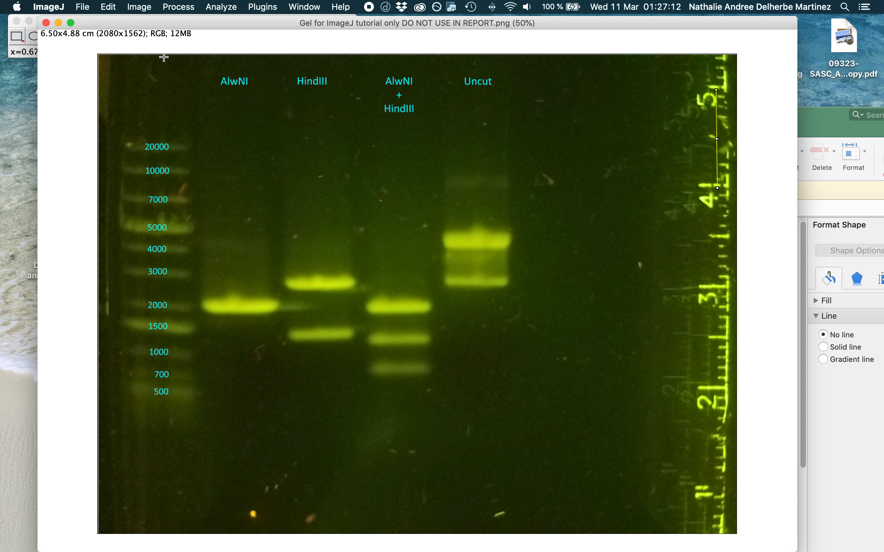
# Move the gel window below the ImageJ toolbar, review the Making a Standard Curve slides 2 to 5 in PowerPoint, and return to the gel.
pyautogui.moveTo(217, 23); pyautogui.dragTo(184, 66)
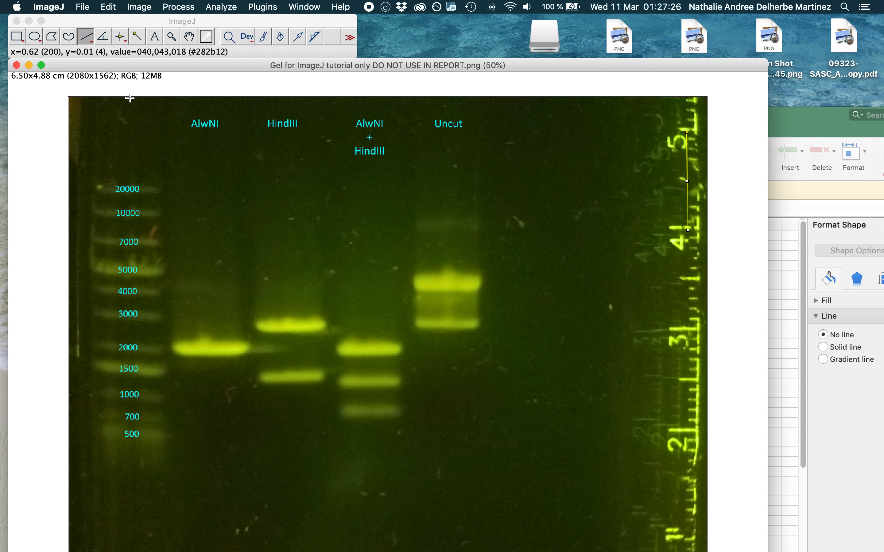
pyautogui.moveTo(671, 544)
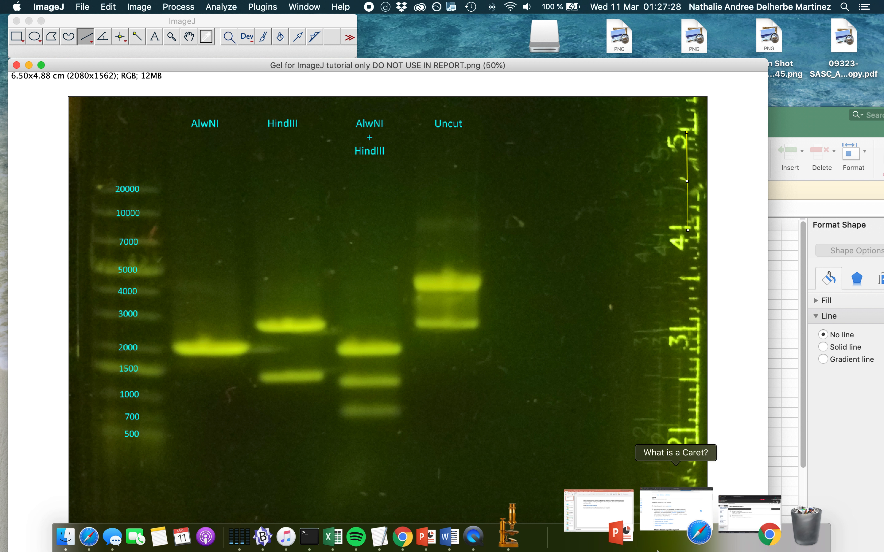
pyautogui.click(630, 522)
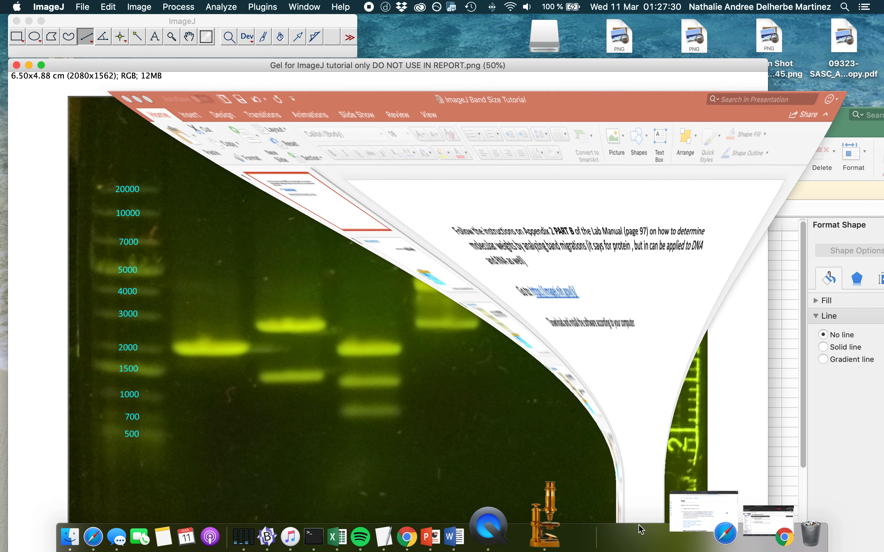
pyautogui.click(100, 200)
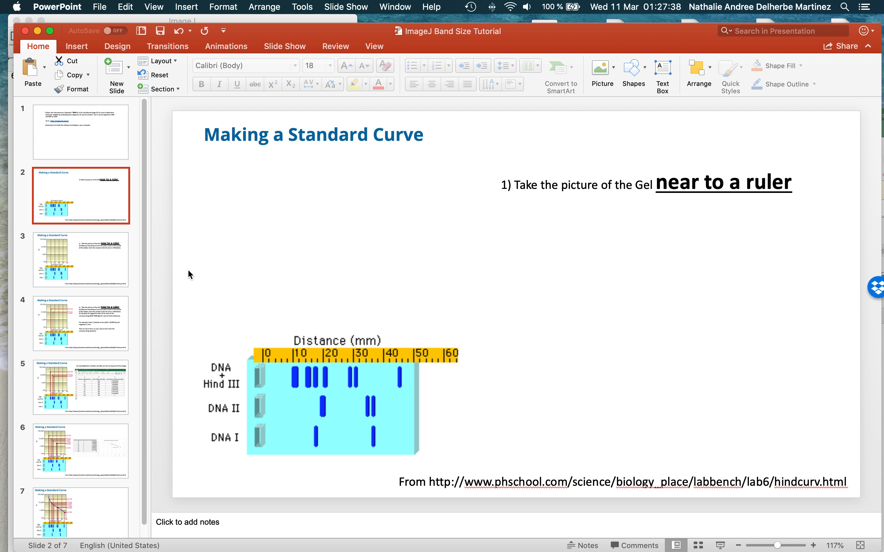
pyautogui.click(100, 271)
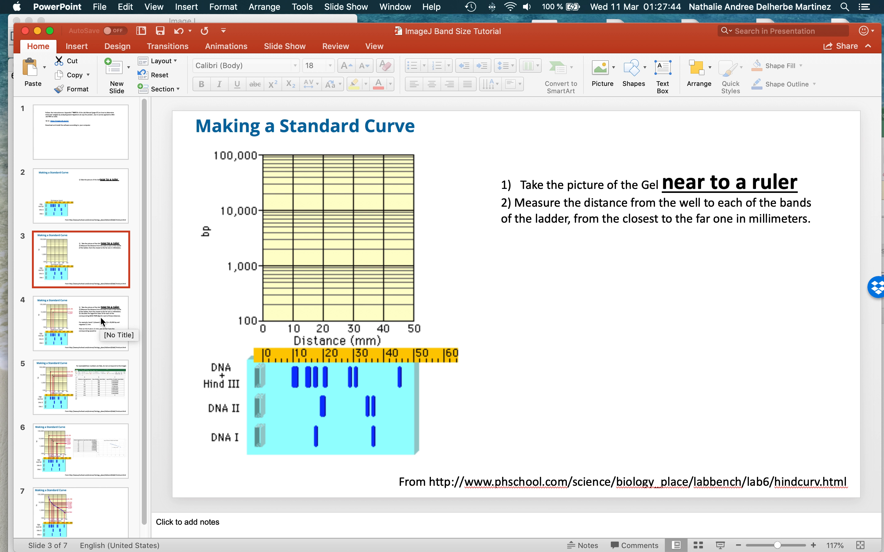
pyautogui.click(78, 328)
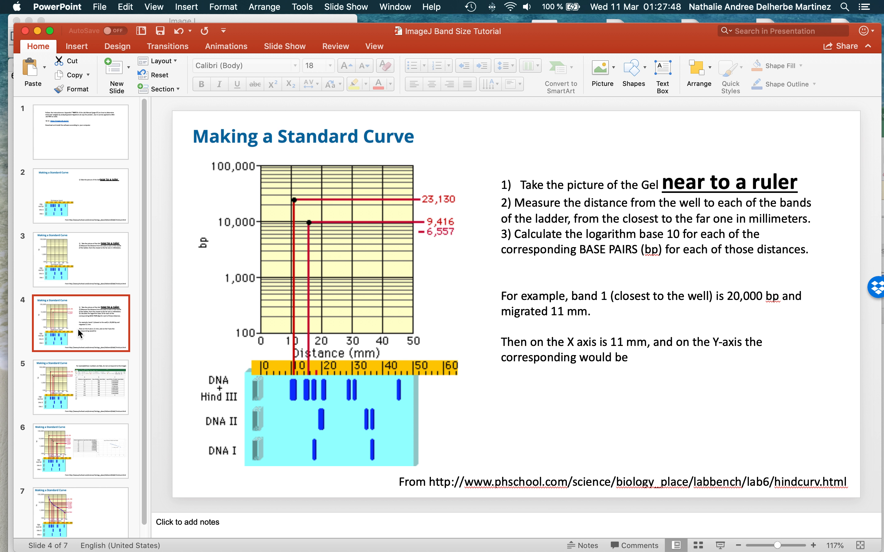
pyautogui.click(87, 380)
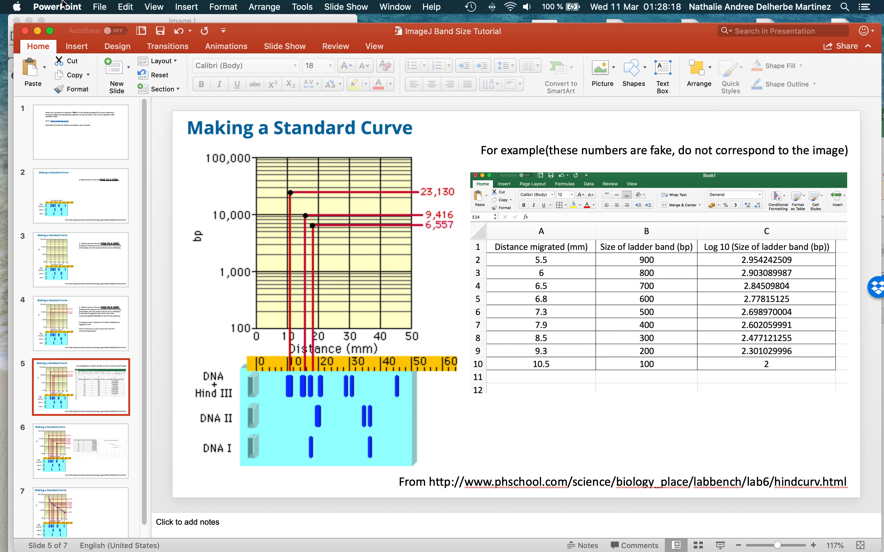
pyautogui.scroll(-1, 121, 293)
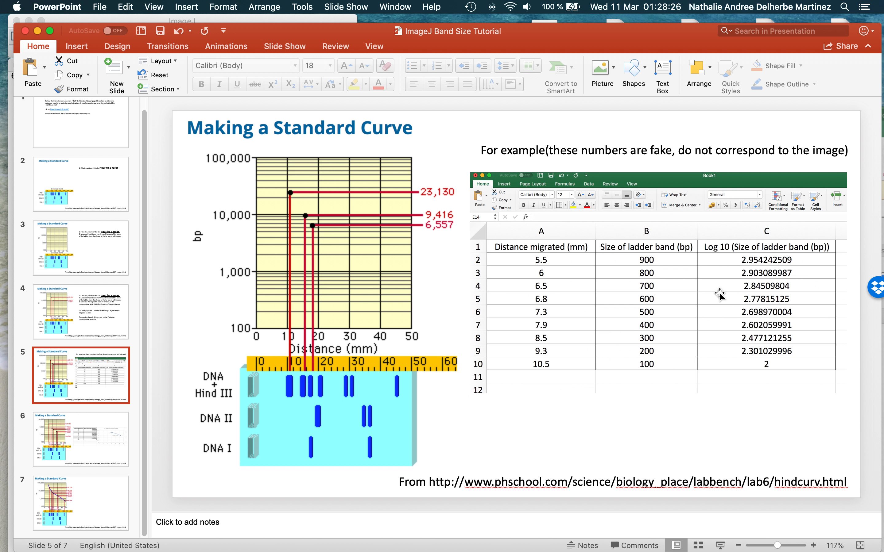
pyautogui.click(8, 106)
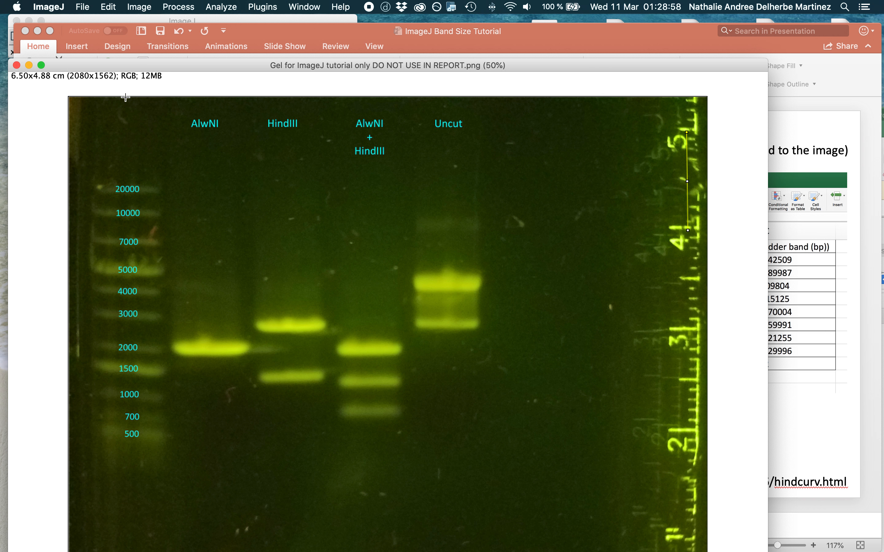
# Draw a straight line from the gel's upper edge down the ladder lane to the 20000 band and measure it.
pyautogui.moveTo(126, 97); pyautogui.dragTo(128, 193)
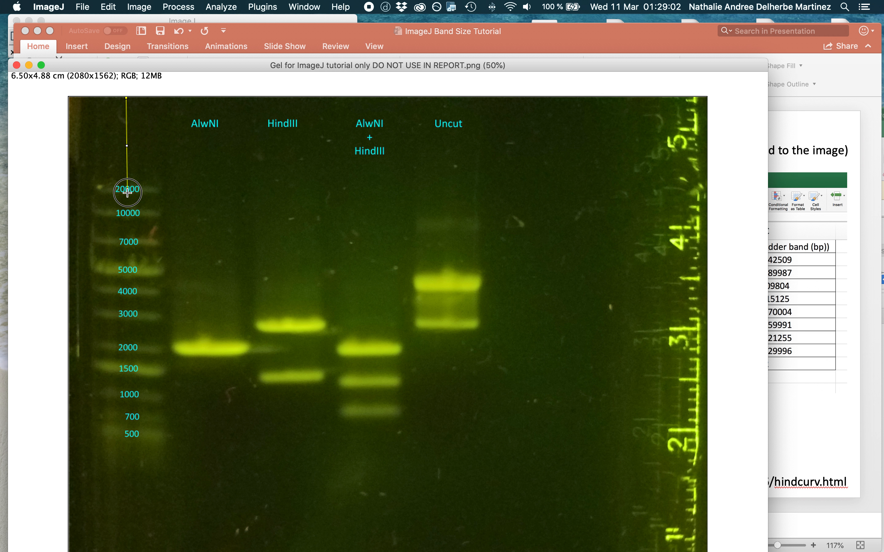
pyautogui.moveTo(127, 193); pyautogui.dragTo(127, 194)
pyautogui.click(227, 8)
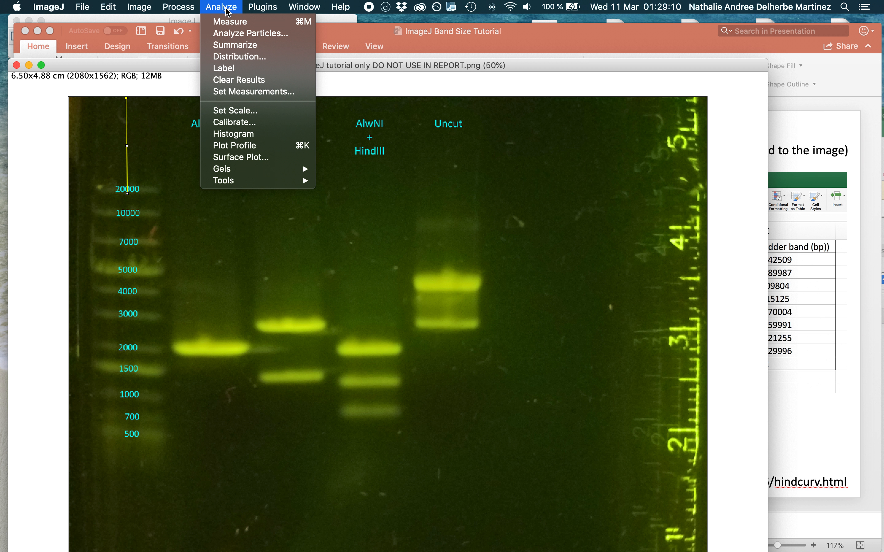
pyautogui.click(225, 25)
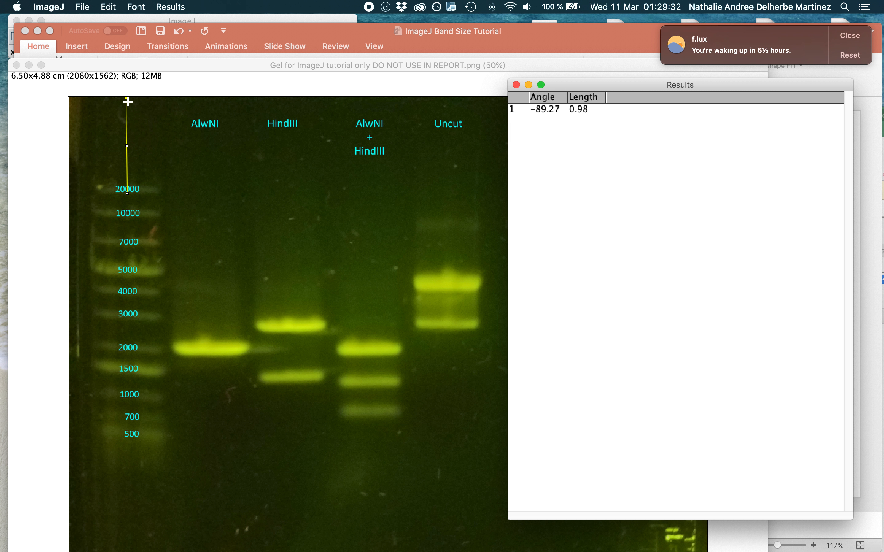
pyautogui.click(850, 36)
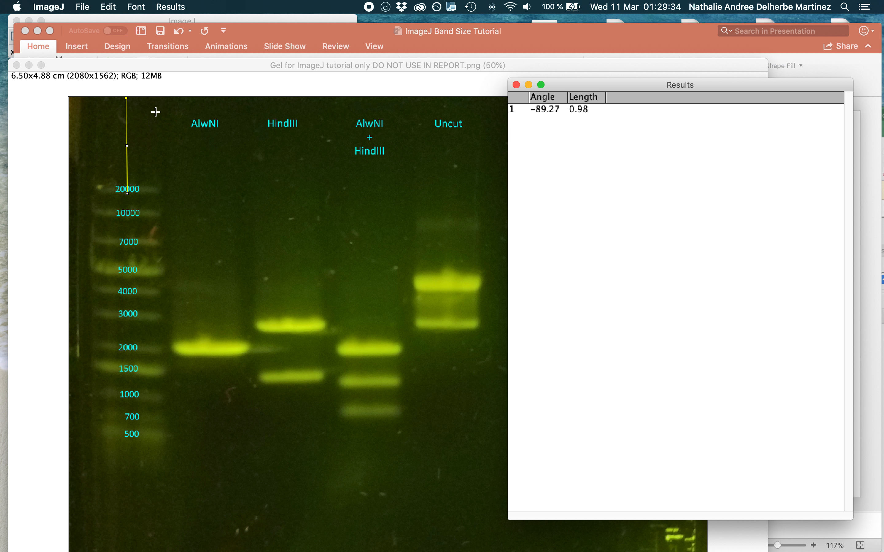
# Measure the distances from the gel's upper edge to the 10000 and 7000 ladder bands with a straight line for each.
pyautogui.click(136, 103)
pyautogui.moveTo(129, 98)
pyautogui.mouseDown()
pyautogui.moveTo(130, 227)
pyautogui.moveTo(130, 216)
pyautogui.mouseUp()
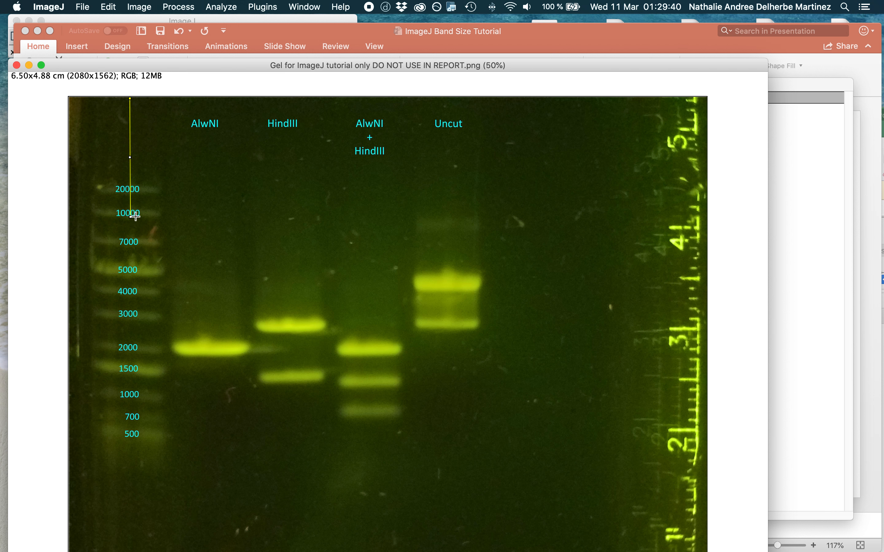
pyautogui.click(221, 6)
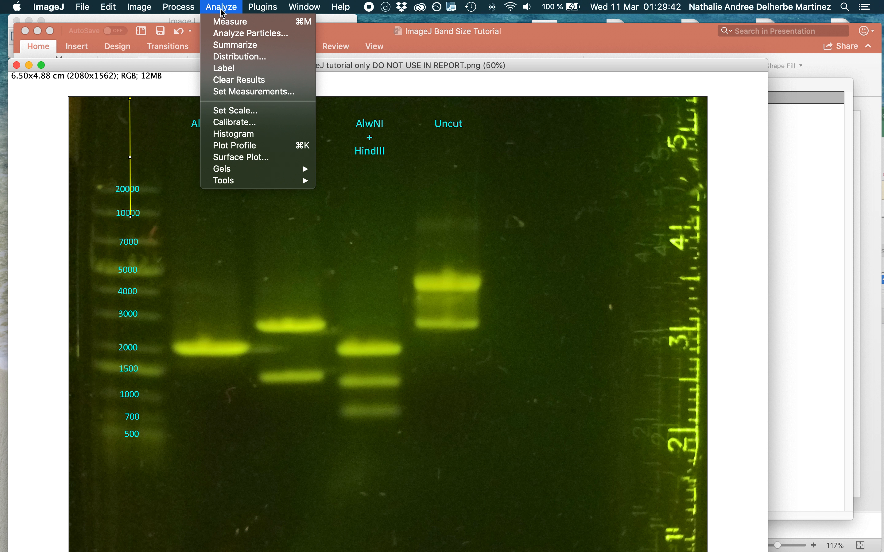
pyautogui.click(223, 19)
pyautogui.click(131, 98)
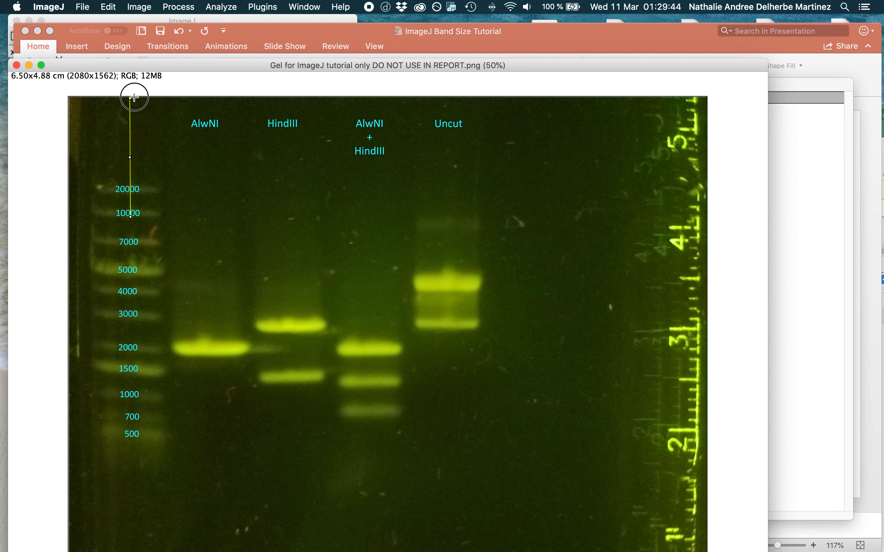
pyautogui.moveTo(131, 97); pyautogui.dragTo(133, 245)
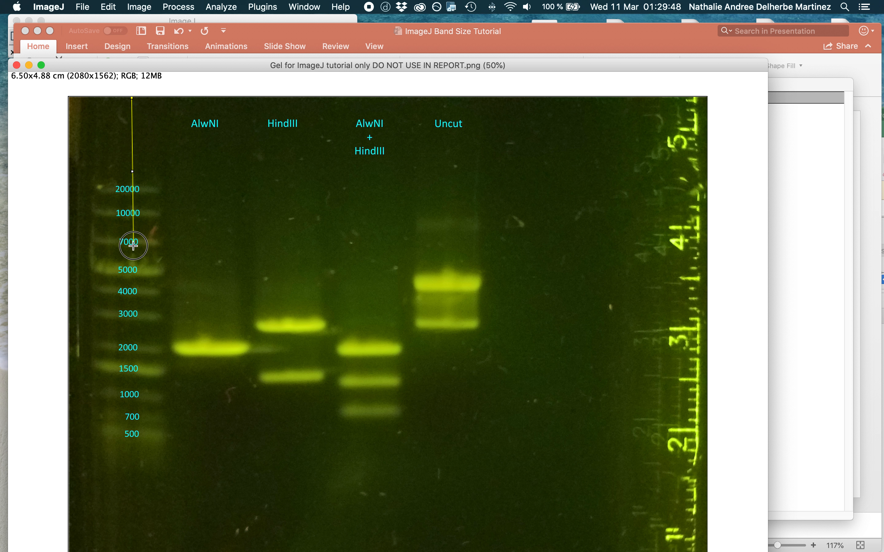
pyautogui.click(220, 7)
pyautogui.click(230, 77)
# Measure the distances from the gel's upper edge to the 5000 and 4000 ladder bands with a straight line for each.
pyautogui.click(137, 98)
pyautogui.moveTo(133, 98); pyautogui.dragTo(135, 278)
pyautogui.click(226, 7)
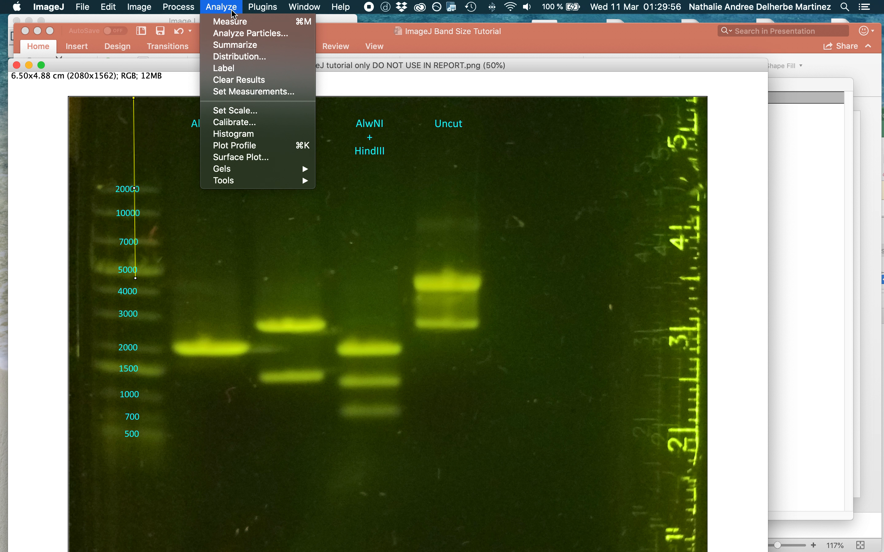
pyautogui.click(232, 22)
pyautogui.moveTo(136, 98)
pyautogui.mouseDown()
pyautogui.moveTo(144, 279)
pyautogui.moveTo(130, 299)
pyautogui.moveTo(138, 295)
pyautogui.mouseUp()
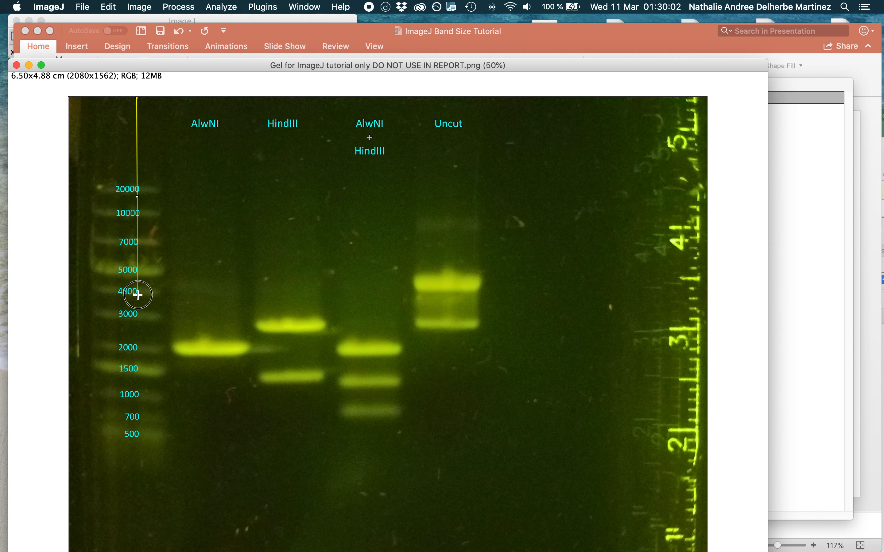
pyautogui.moveTo(138, 295); pyautogui.dragTo(138, 294)
pyautogui.click(221, 7)
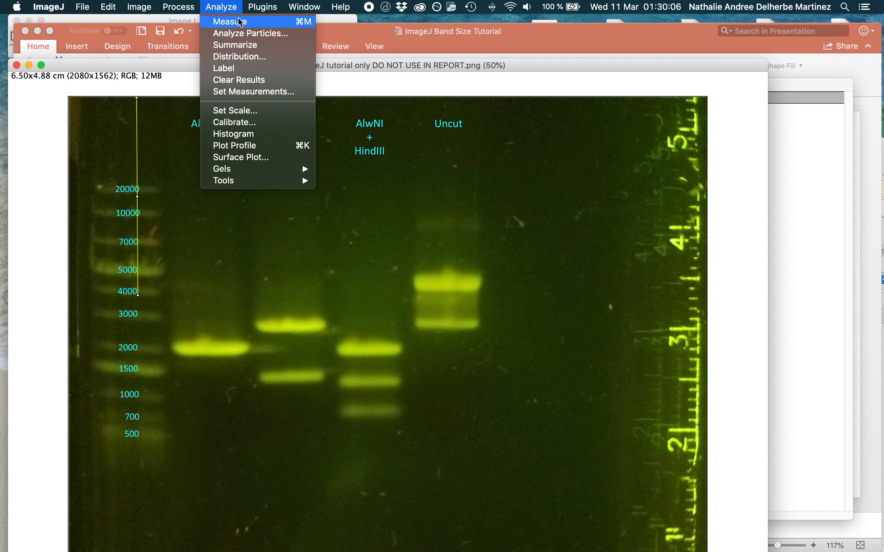
pyautogui.click(240, 23)
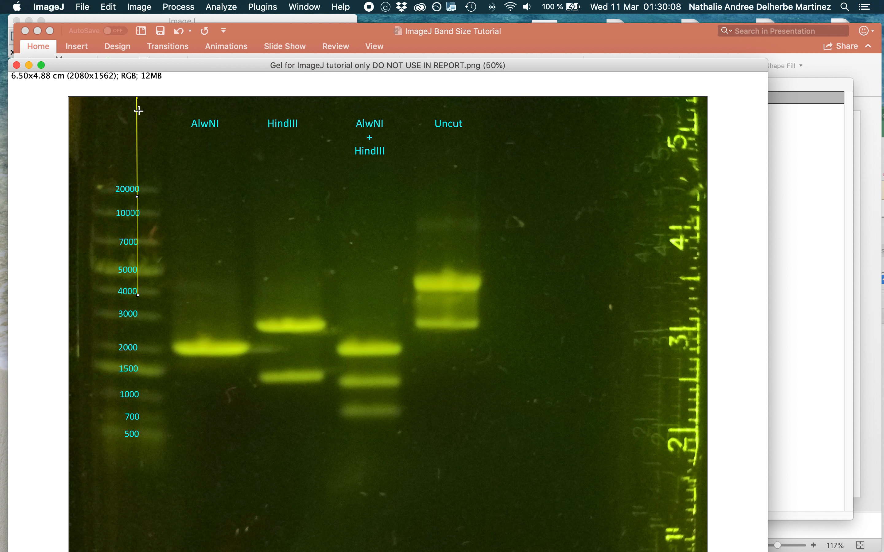
# Measure the distances from the gel's upper edge to the 3000 and 2000 ladder bands with a straight line for each.
pyautogui.moveTo(141, 96); pyautogui.dragTo(136, 321)
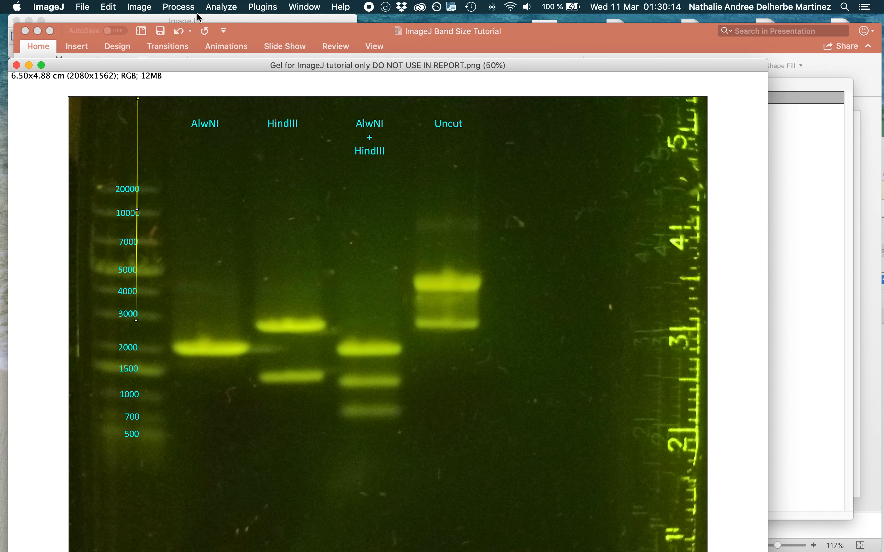
pyautogui.click(210, 9)
pyautogui.click(213, 21)
pyautogui.moveTo(128, 99)
pyautogui.mouseDown()
pyautogui.moveTo(129, 362)
pyautogui.moveTo(131, 352)
pyautogui.mouseUp()
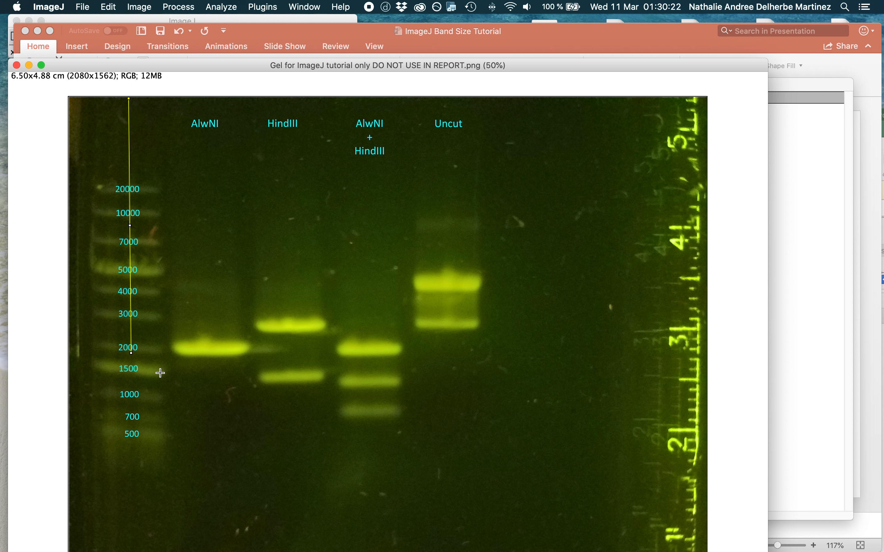
pyautogui.click(221, 6)
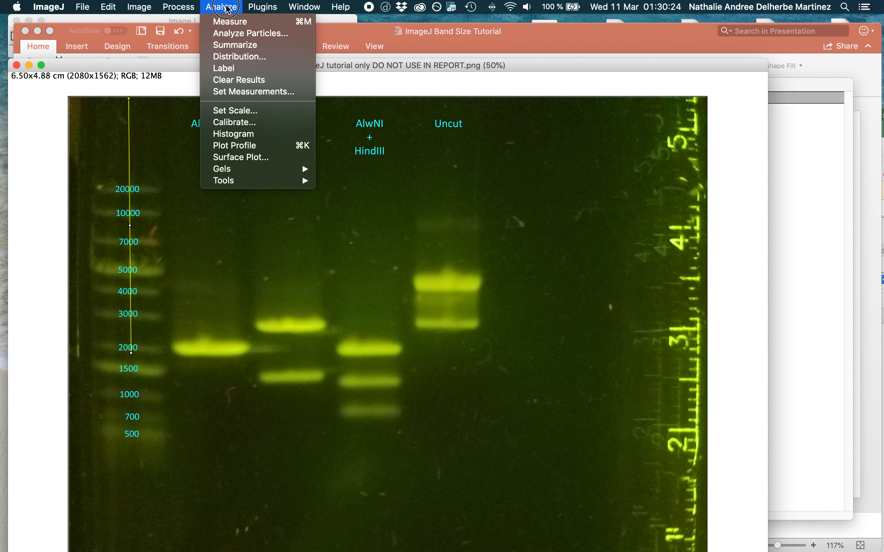
pyautogui.click(233, 22)
# Draw a straight line from the gel's upper edge to the 1500 ladder band, redraw it, and measure its length.
pyautogui.click(133, 101)
pyautogui.moveTo(133, 101); pyautogui.dragTo(135, 376)
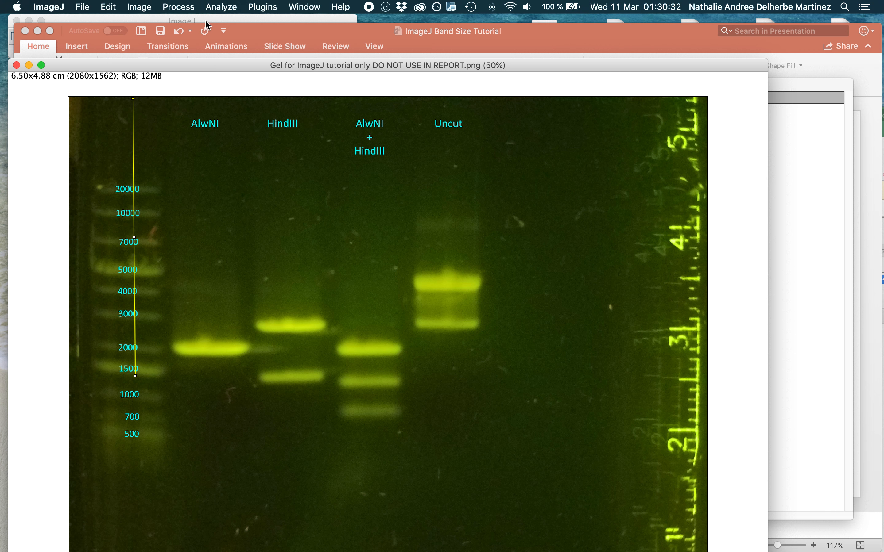
pyautogui.moveTo(220, 7); pyautogui.dragTo(224, 23)
pyautogui.click(138, 98)
pyautogui.moveTo(136, 98)
pyautogui.mouseDown()
pyautogui.moveTo(155, 322)
pyautogui.moveTo(137, 376)
pyautogui.mouseUp()
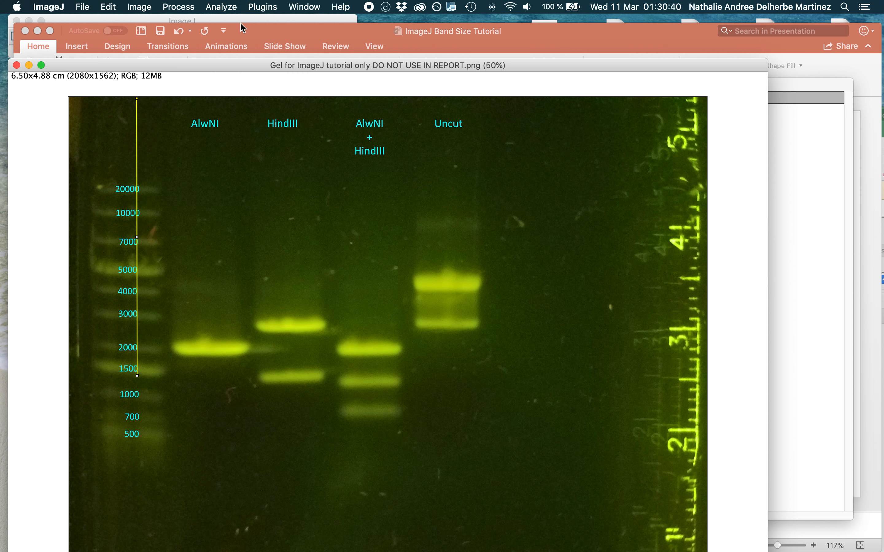
pyautogui.click(220, 6)
pyautogui.click(224, 21)
# Measure the distances from the gel's upper edge to the 1000 and 700 ladder bands with a straight line for each.
pyautogui.click(137, 105)
pyautogui.moveTo(132, 99)
pyautogui.mouseDown()
pyautogui.moveTo(146, 358)
pyautogui.moveTo(139, 401)
pyautogui.mouseUp()
pyautogui.click(220, 6)
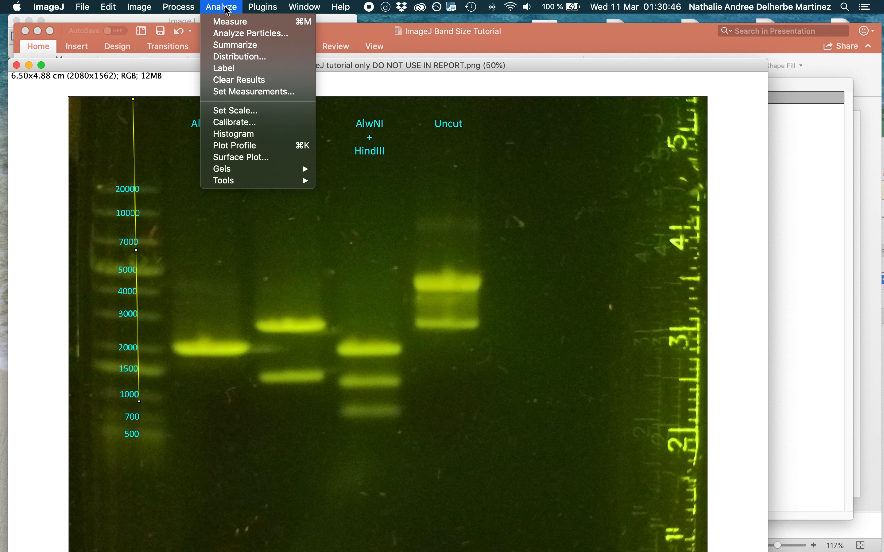
pyautogui.click(225, 20)
pyautogui.click(142, 100)
pyautogui.moveTo(138, 97); pyautogui.dragTo(142, 424)
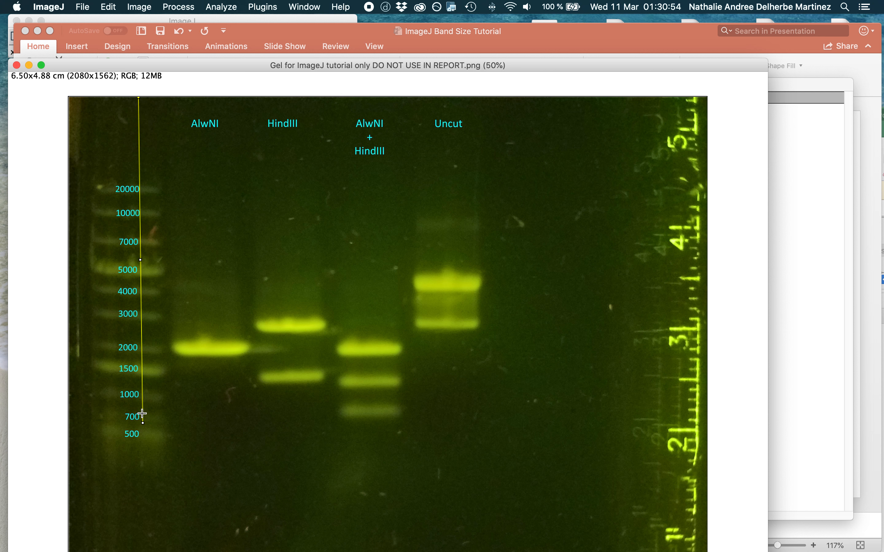
pyautogui.click(230, 7)
pyautogui.click(232, 25)
# Measure the distance from the gel's upper edge to the 500 ladder band with a straight line.
pyautogui.moveTo(134, 98)
pyautogui.mouseDown()
pyautogui.moveTo(148, 443)
pyautogui.moveTo(136, 438)
pyautogui.mouseUp()
pyautogui.click(221, 7)
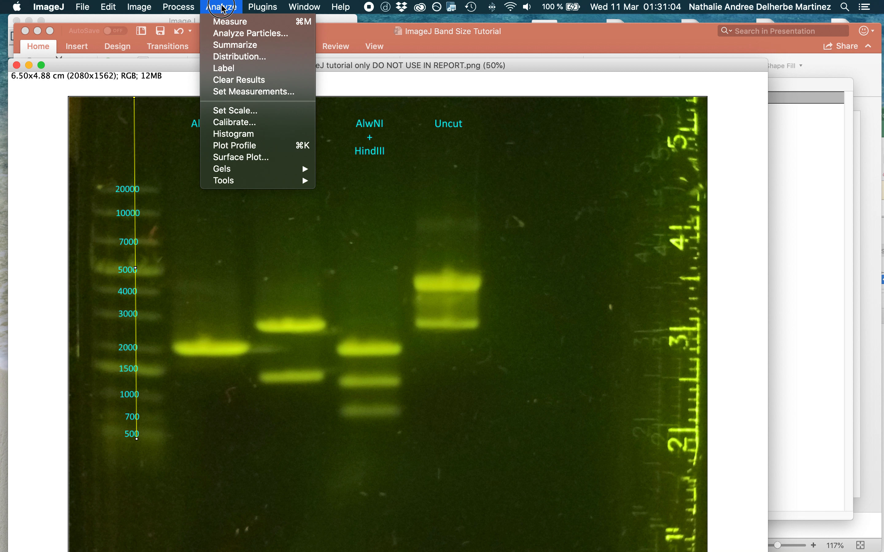
pyautogui.click(230, 22)
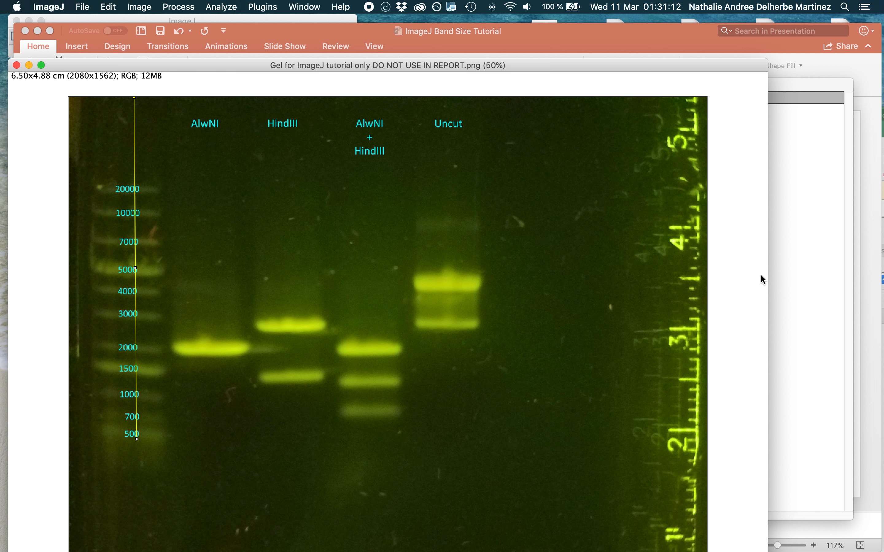
pyautogui.press('m')
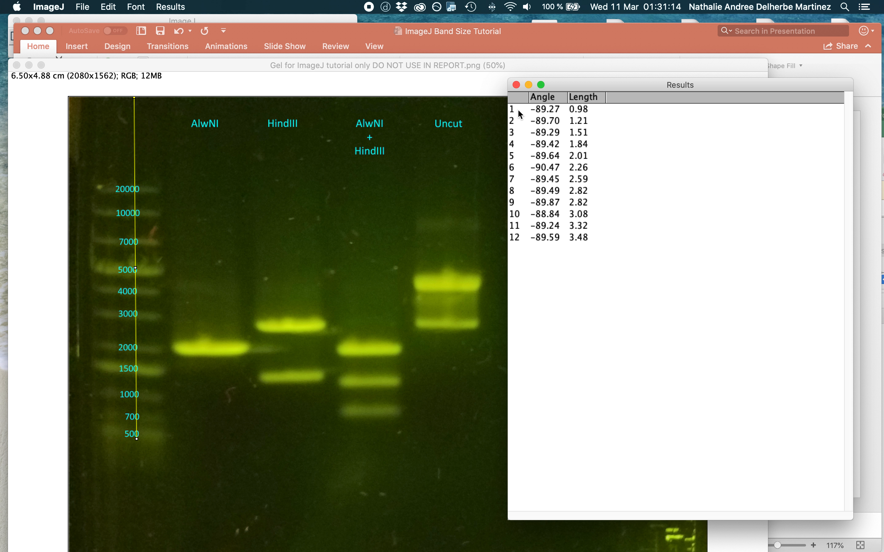
# Clear the duplicate 2.82 measurement in row 9 of the results table.
pyautogui.click(545, 214)
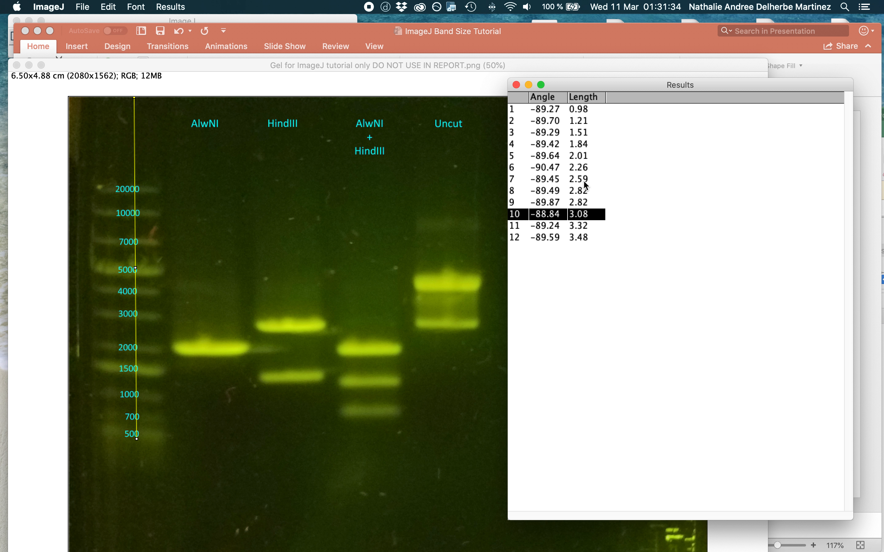
pyautogui.click(582, 203)
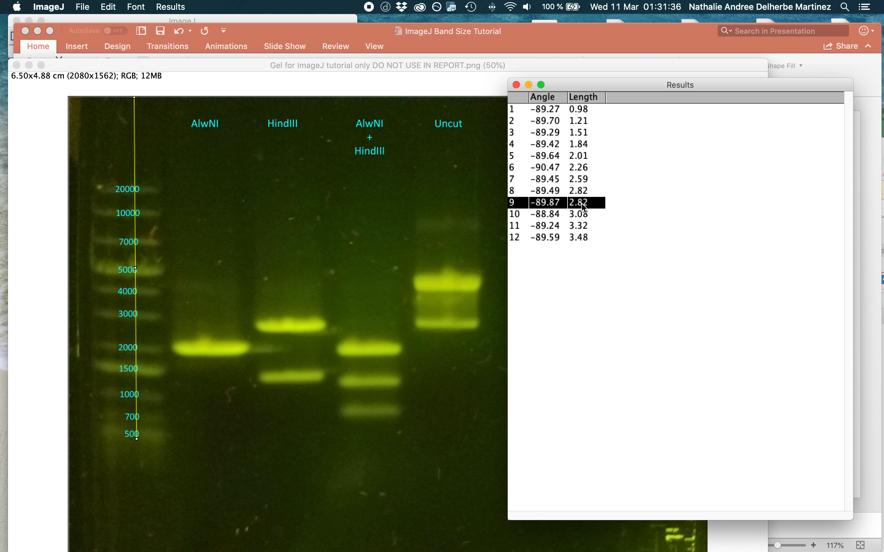
pyautogui.rightClick(583, 207)
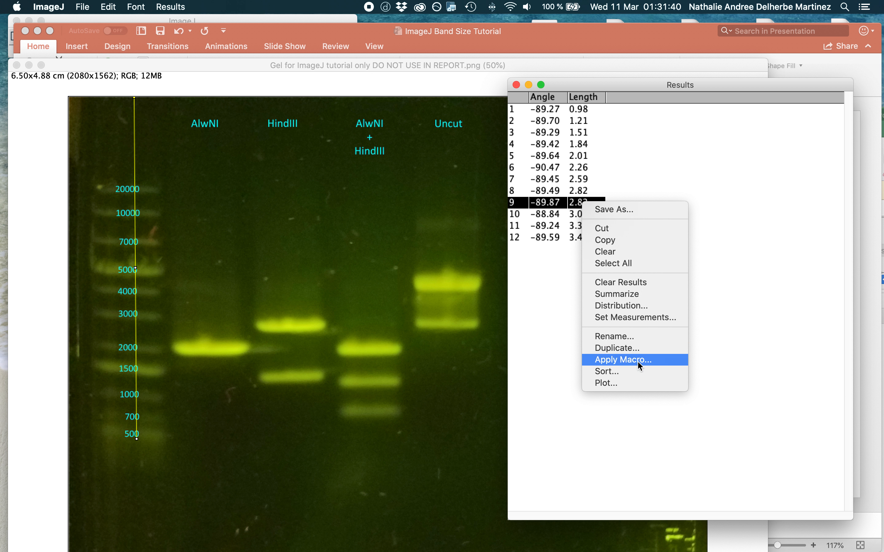
pyautogui.click(624, 255)
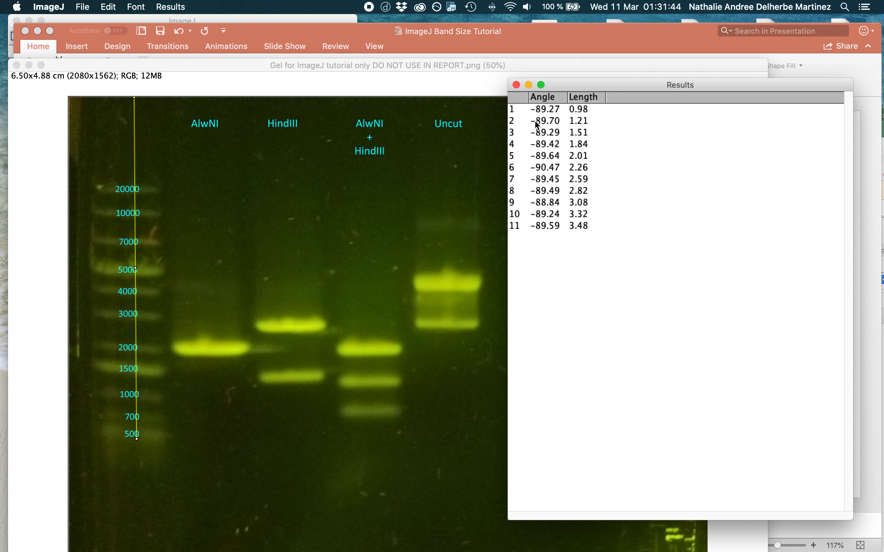
# Copy result rows 1 to 11 and switch to Excel to paste them into Book1 starting at cell L2.
pyautogui.moveTo(518, 110); pyautogui.dragTo(583, 228)
pyautogui.press('super+c')
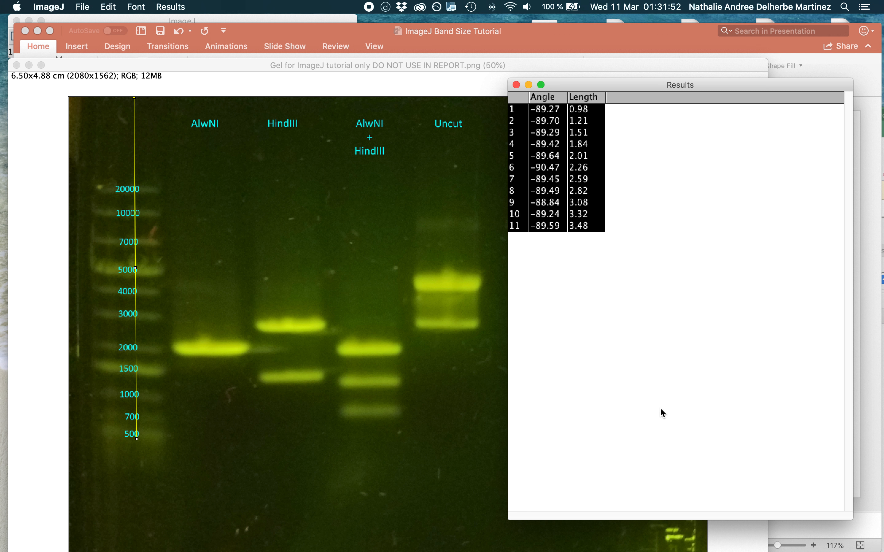
pyautogui.click(836, 536)
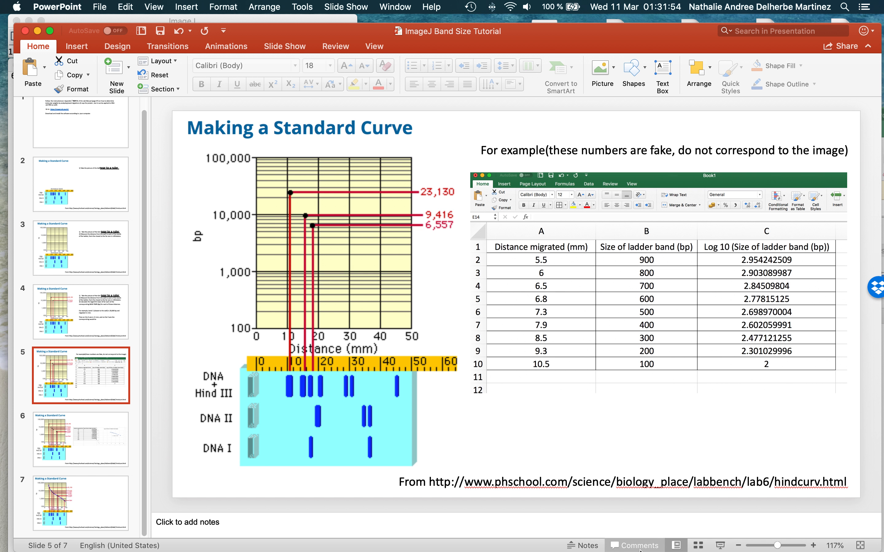
pyautogui.moveTo(674, 549)
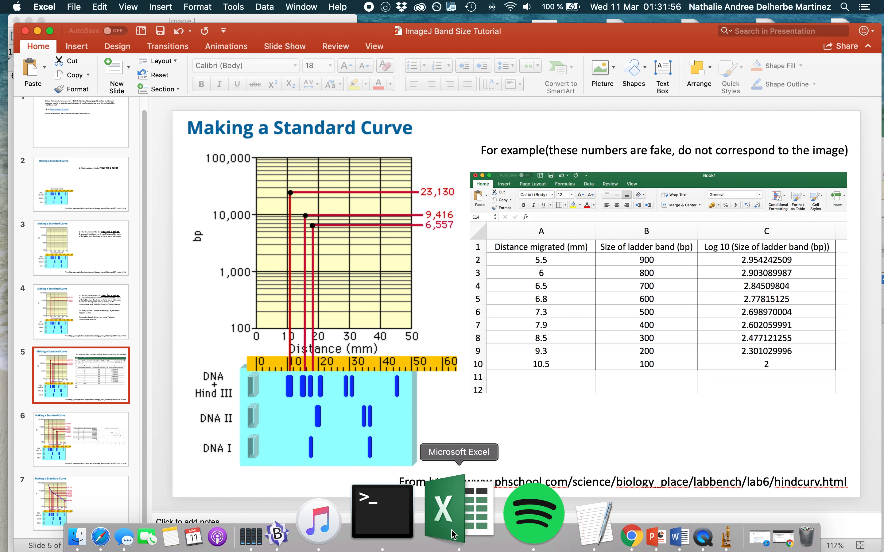
pyautogui.click(451, 537)
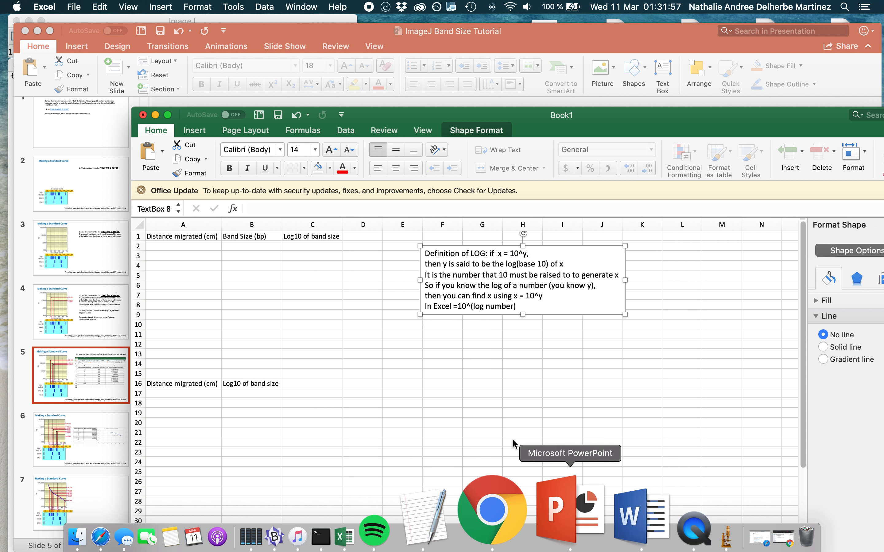
pyautogui.click(201, 246)
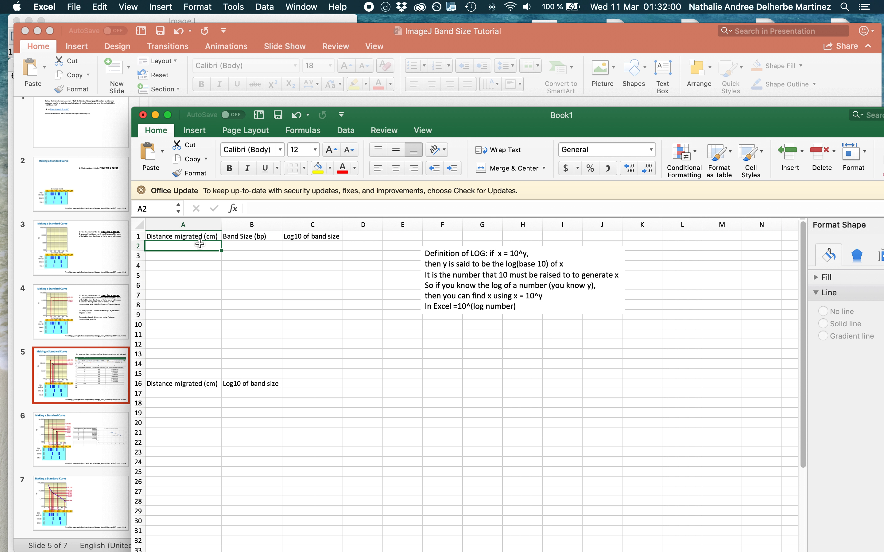
pyautogui.click(673, 245)
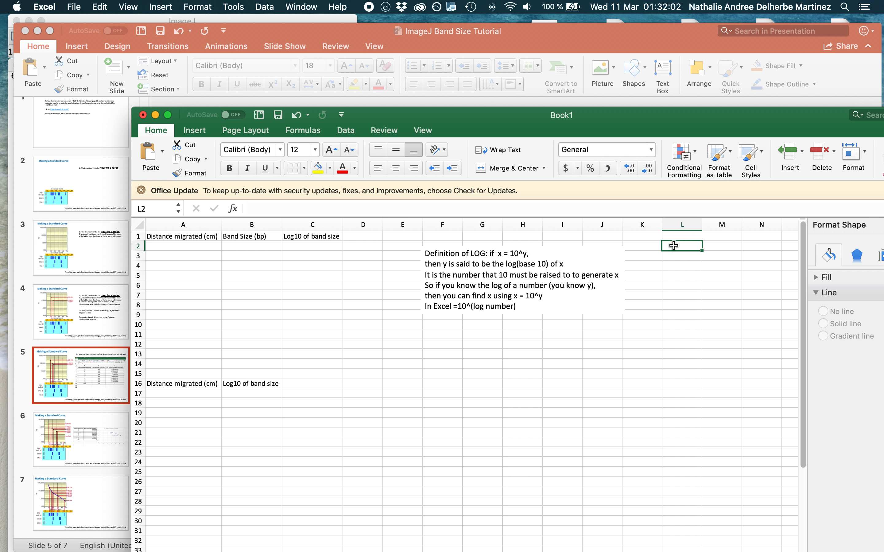
pyautogui.press('super+v')
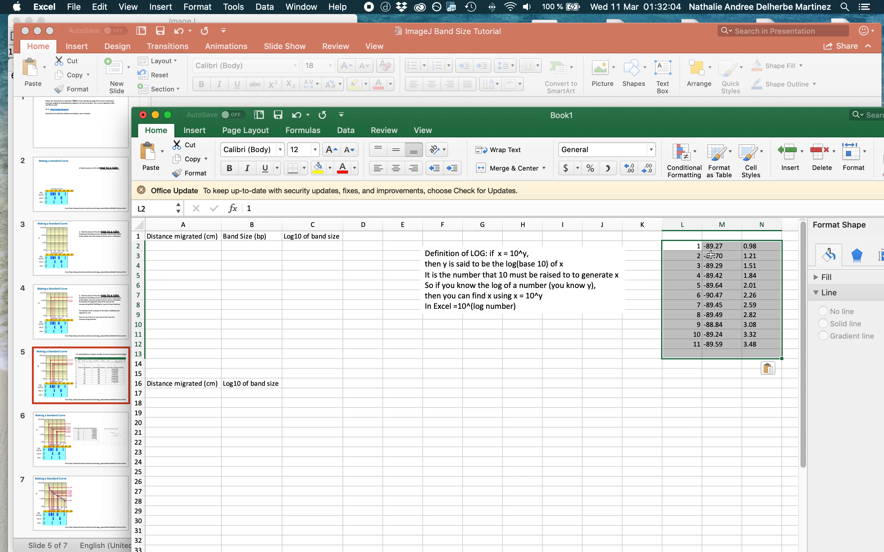
# Delete columns L and M, which hold the pasted row numbers and angles.
pyautogui.moveTo(728, 225); pyautogui.dragTo(686, 227)
pyautogui.rightClick(686, 227)
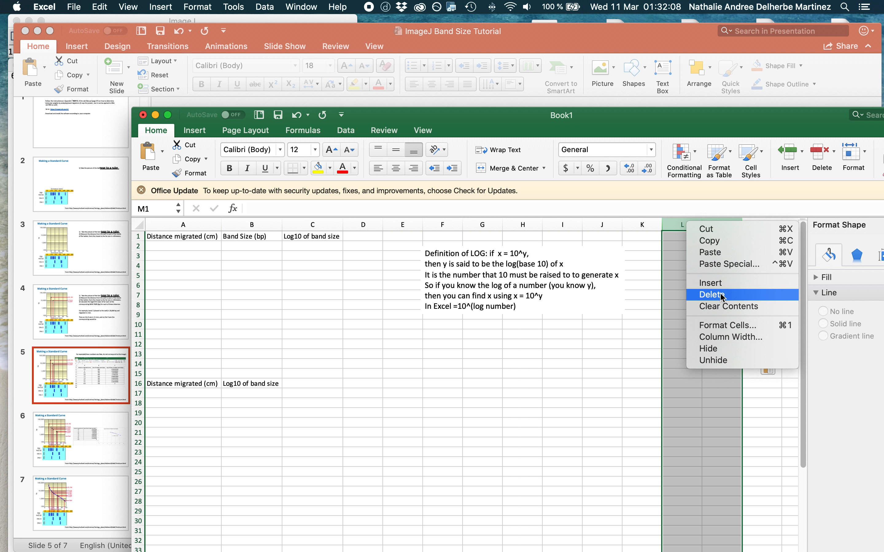
pyautogui.click(709, 292)
# Copy the lengths in L2:L12 into the Distance migrated (cm) column starting at A2.
pyautogui.moveTo(671, 246); pyautogui.dragTo(676, 345)
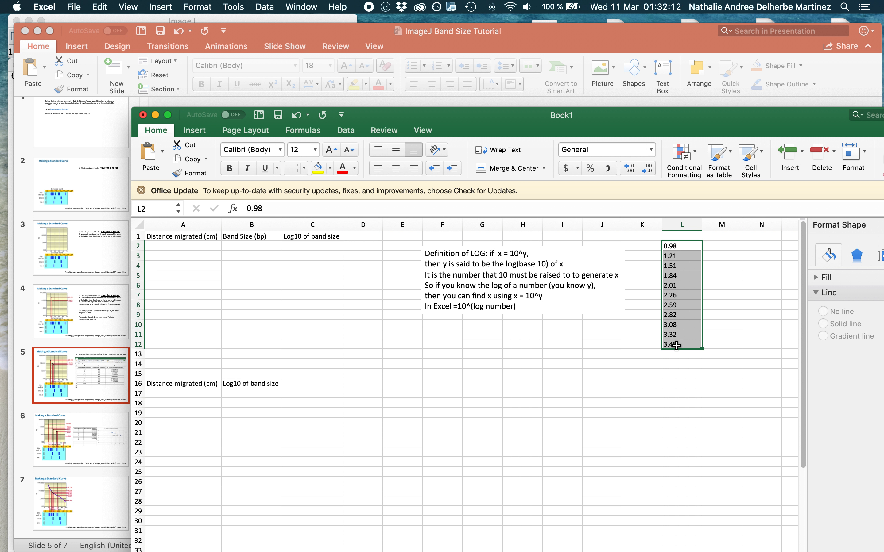
pyautogui.press('super+c')
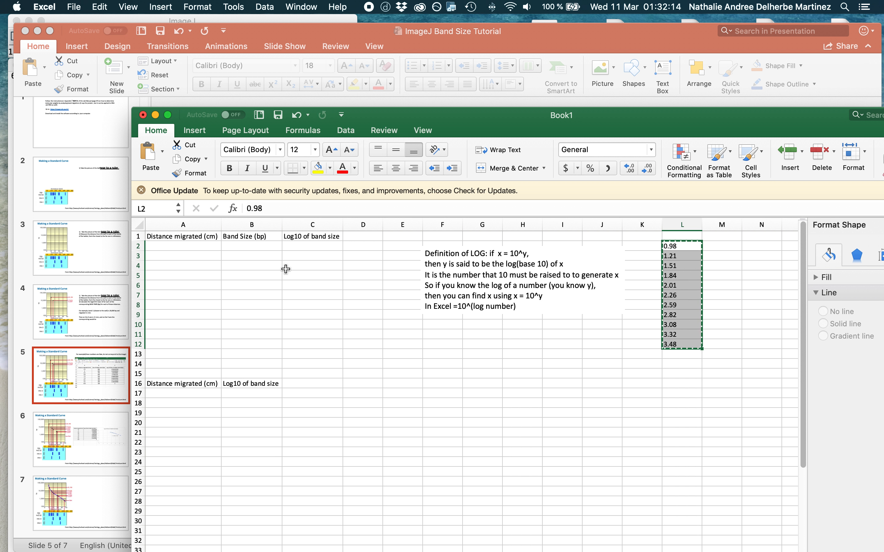
pyautogui.click(177, 246)
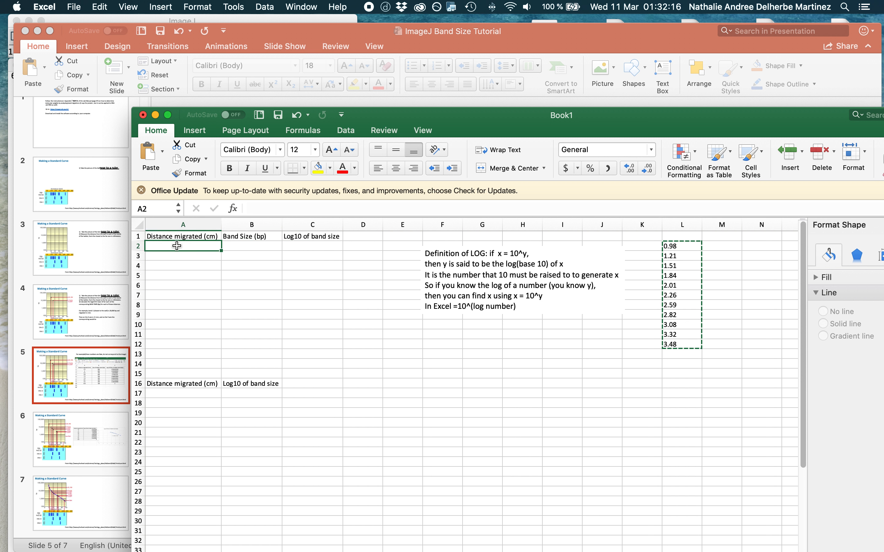
pyautogui.press('super+v')
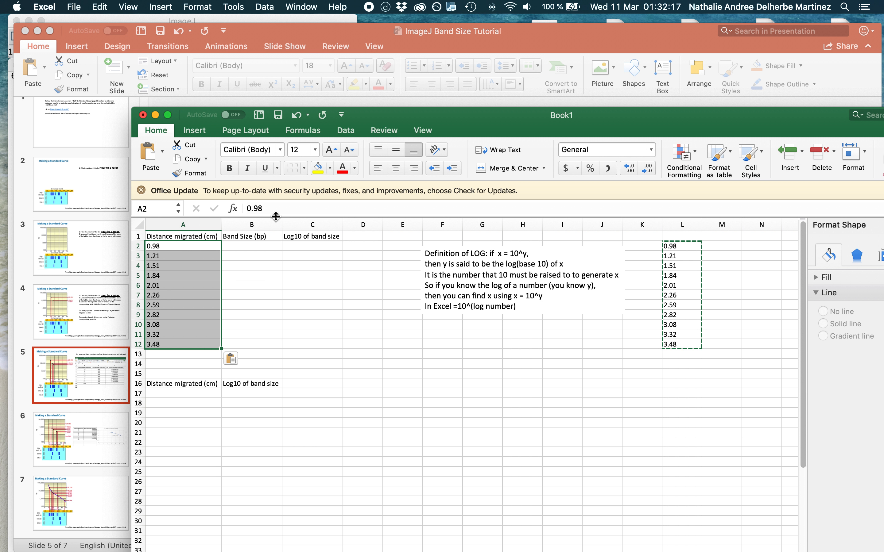
# Uncover the gel's ladder labels beside the workbook and enter band sizes 20000, 10000 and 7000 in B2:B4.
pyautogui.click(37, 30)
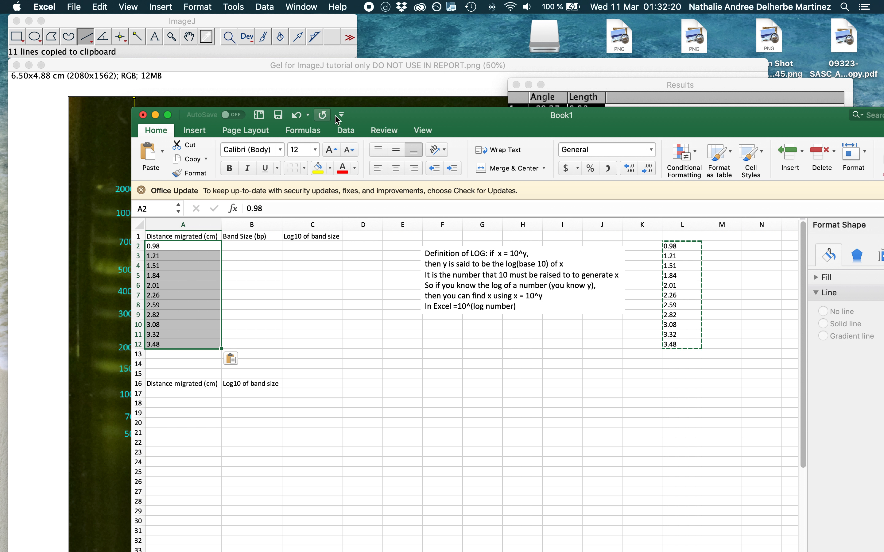
pyautogui.moveTo(388, 119); pyautogui.dragTo(479, 80)
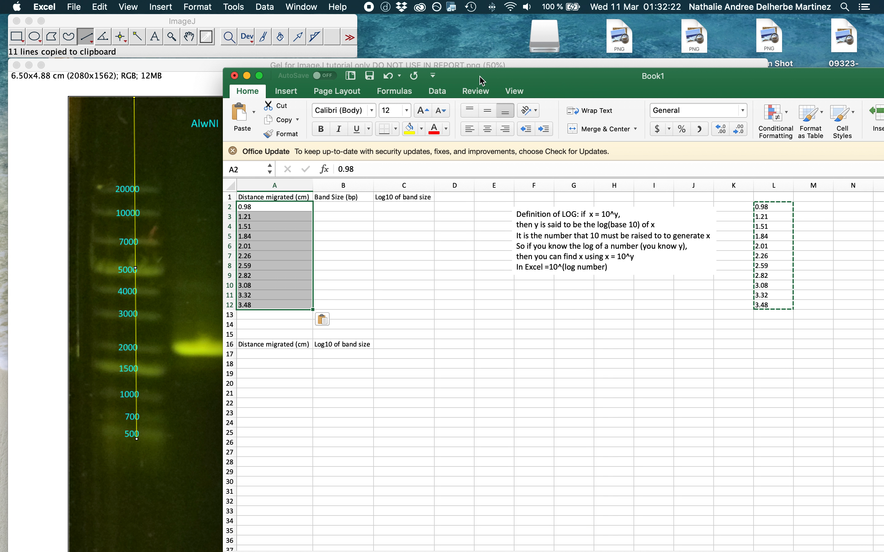
pyautogui.click(337, 207)
pyautogui.write('20000')
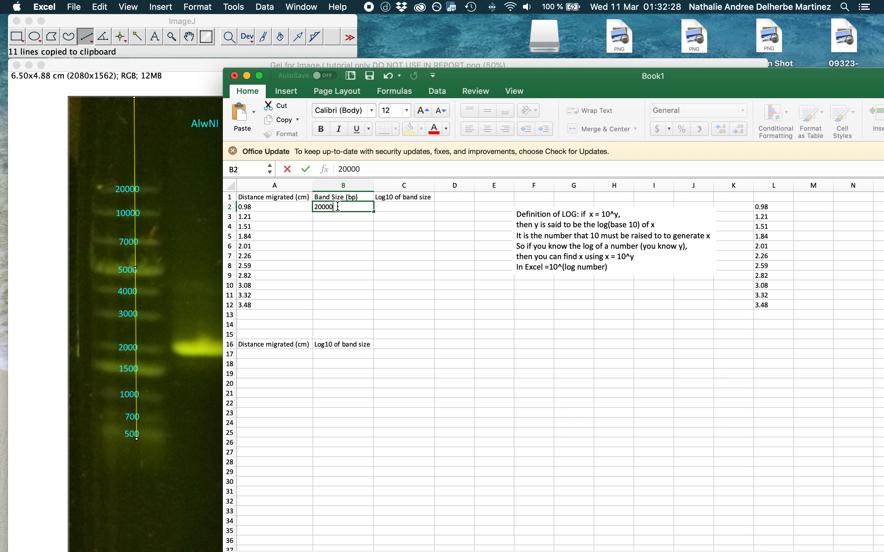
pyautogui.press('Return')
pyautogui.write('1000')
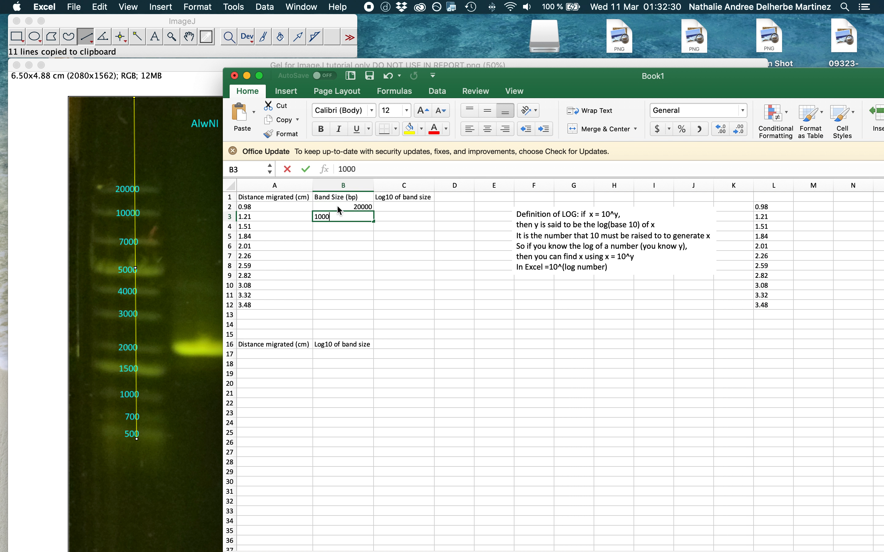
pyautogui.write('0')
pyautogui.press('Return')
pyautogui.write('7000')
pyautogui.press('Return')
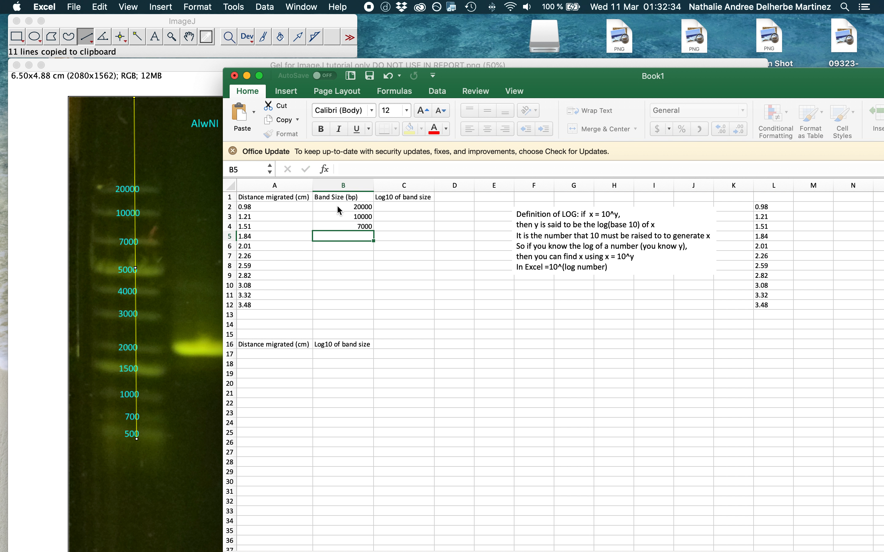
# Enter the band sizes 5000, 4000, 3000 and 2000 in cells B5:B8.
pyautogui.write('5000')
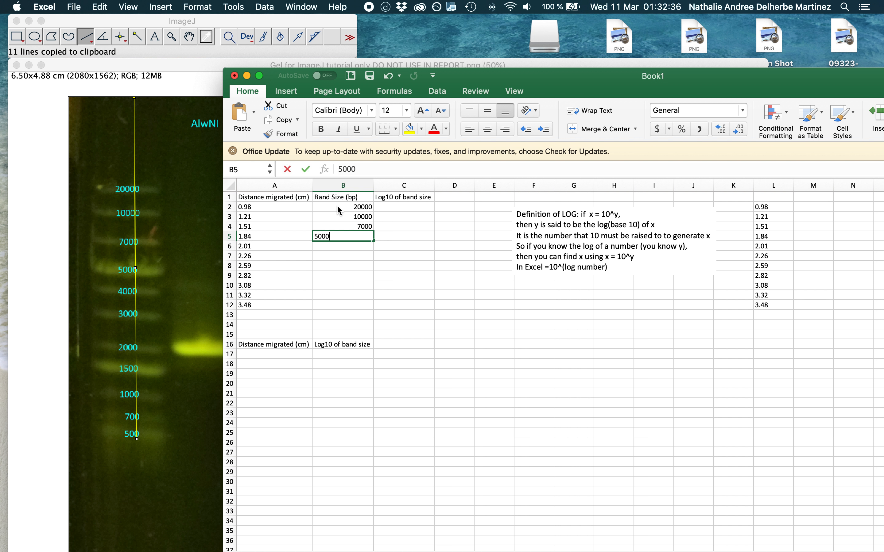
pyautogui.press('Return')
pyautogui.write('4000')
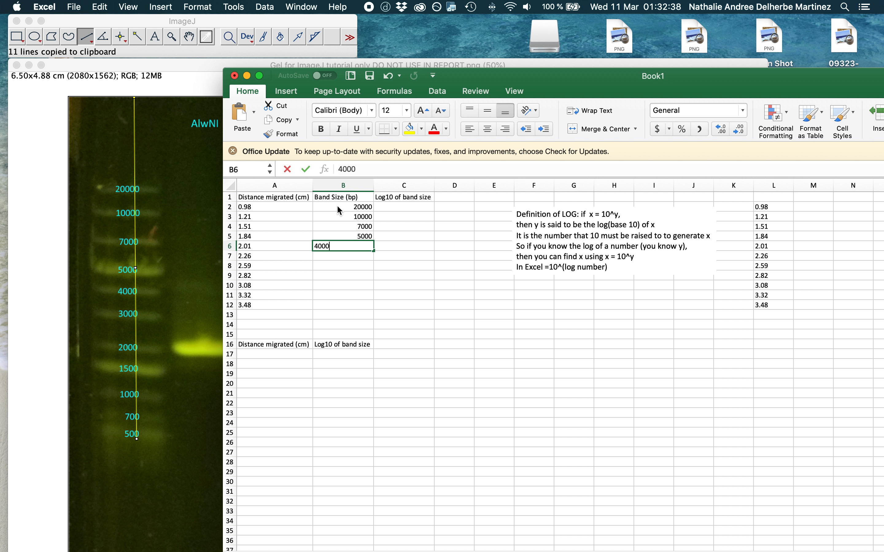
pyautogui.press('Return')
pyautogui.write('3000')
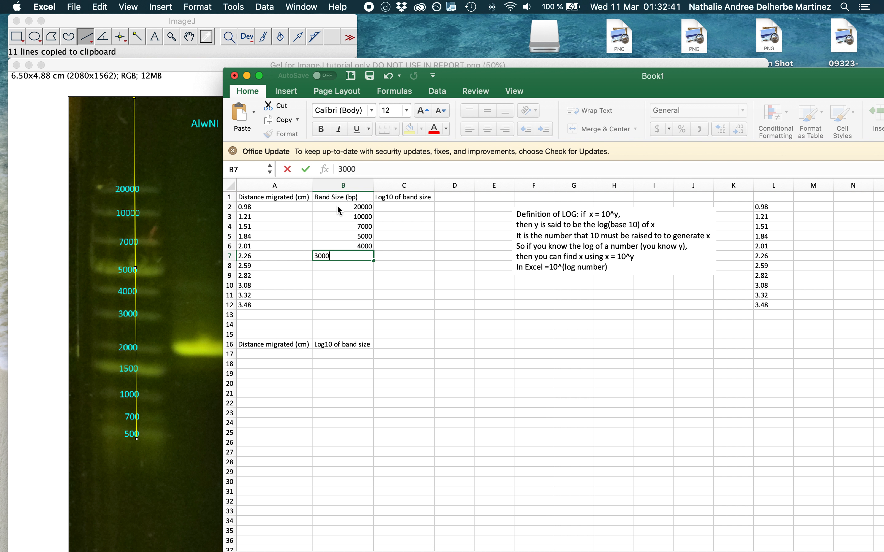
pyautogui.press('Return')
pyautogui.write('2000')
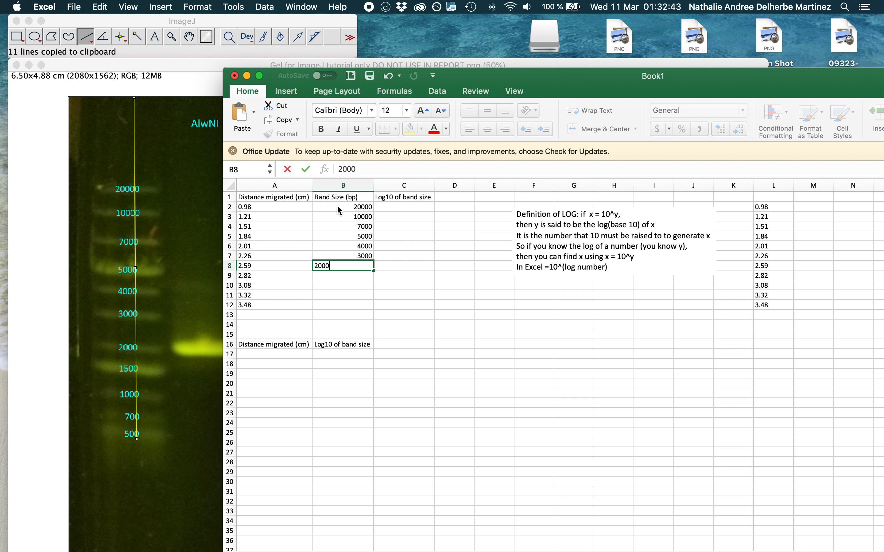
pyautogui.press('Return')
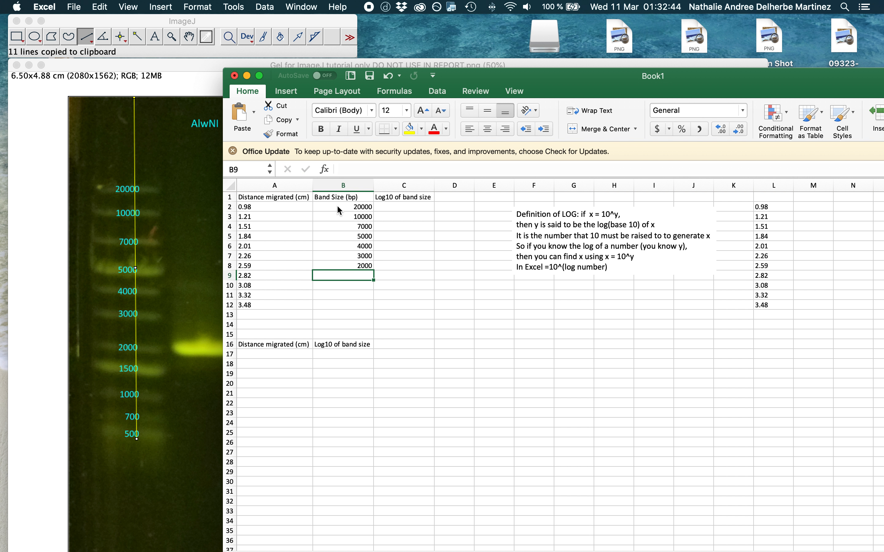
# Enter the band sizes 1500, 1000, 700 and 500 in cells B9:B12.
pyautogui.write('1500')
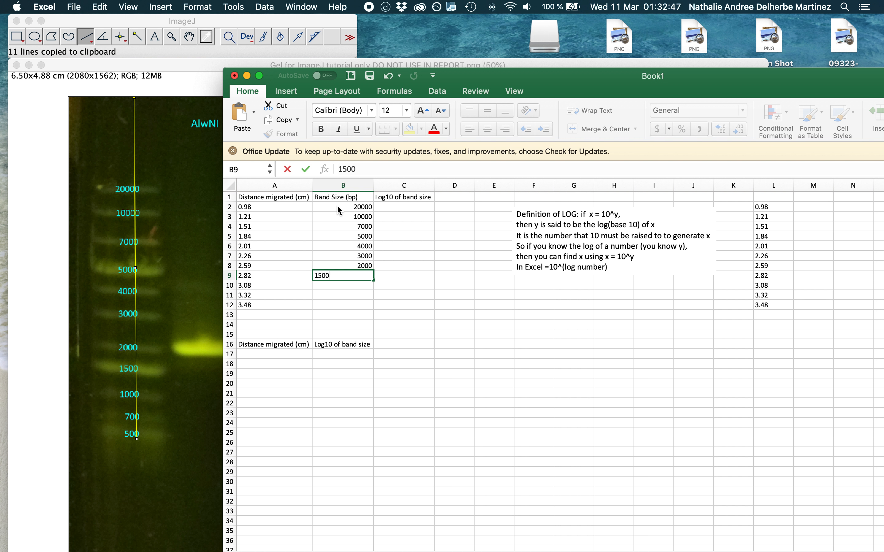
pyautogui.press('Return')
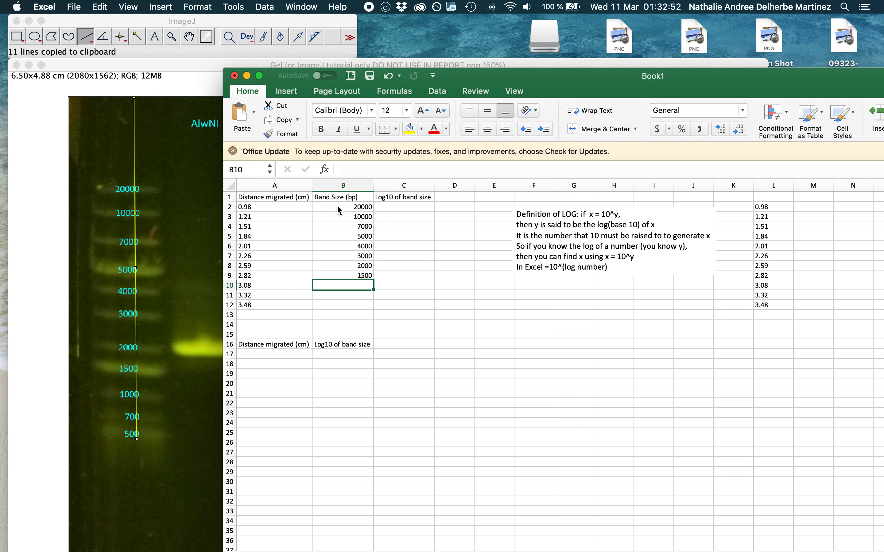
pyautogui.write('1000')
pyautogui.press('Return')
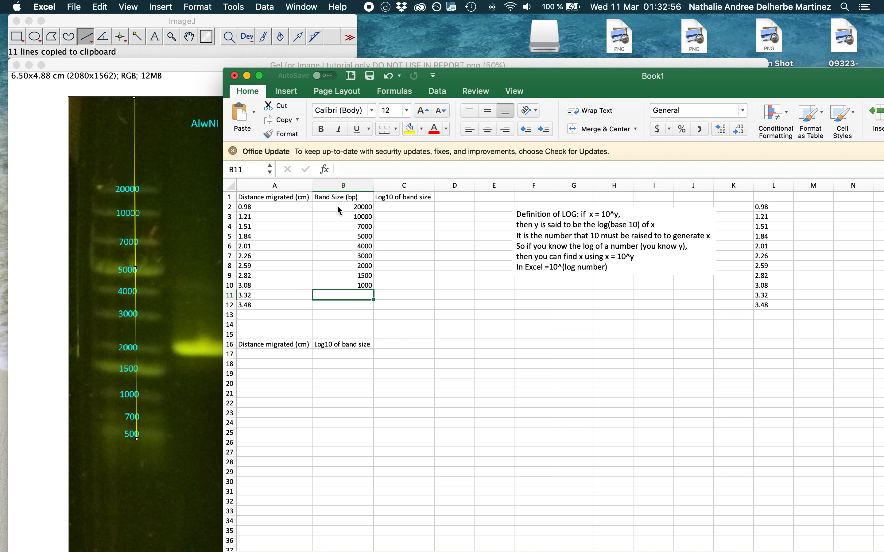
pyautogui.write('700')
pyautogui.press('Return')
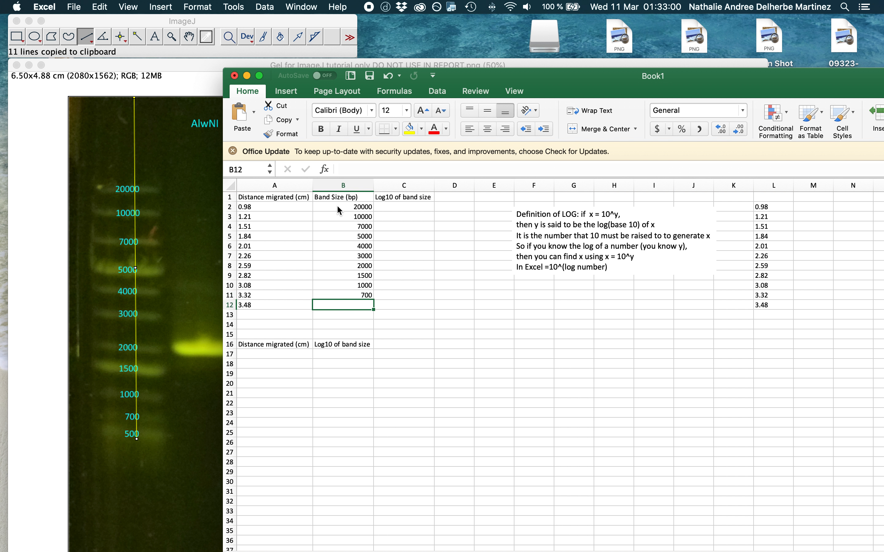
pyautogui.write('500')
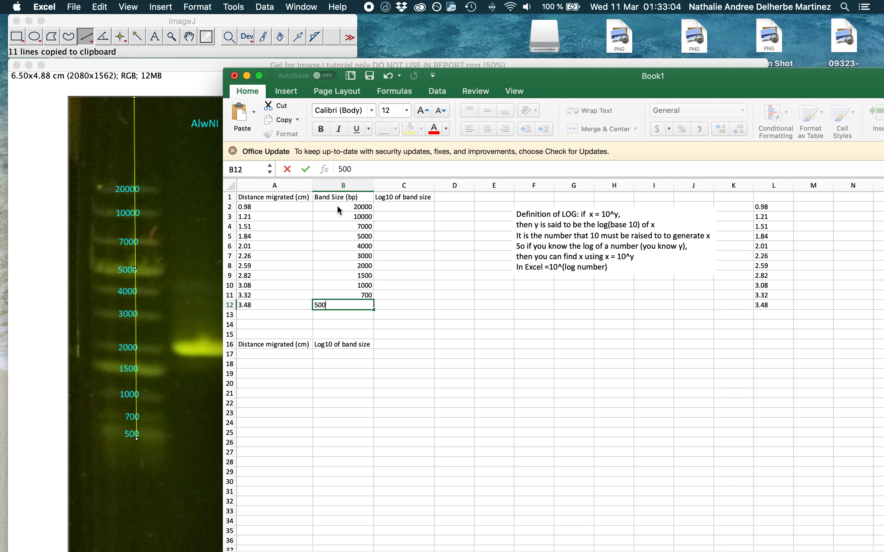
pyautogui.click(397, 305)
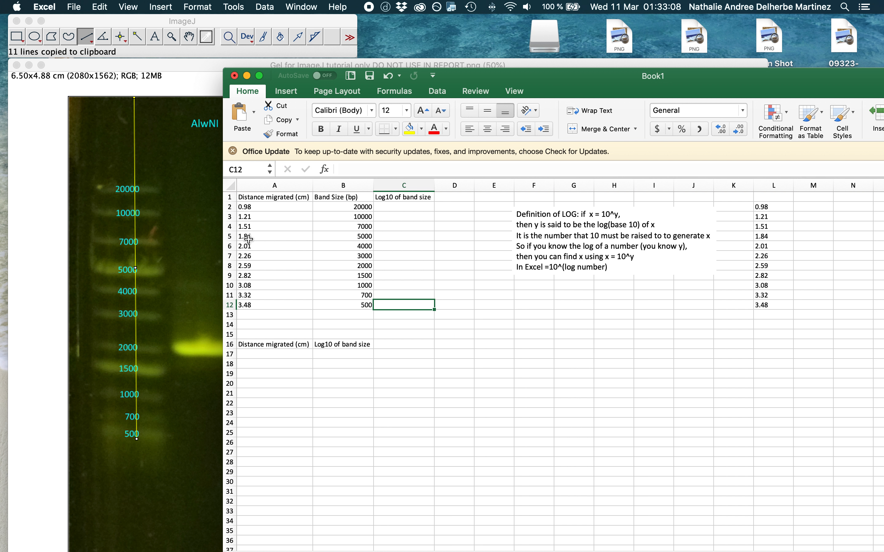
# Replace every decimal point with a comma throughout the sheet.
pyautogui.click(257, 207)
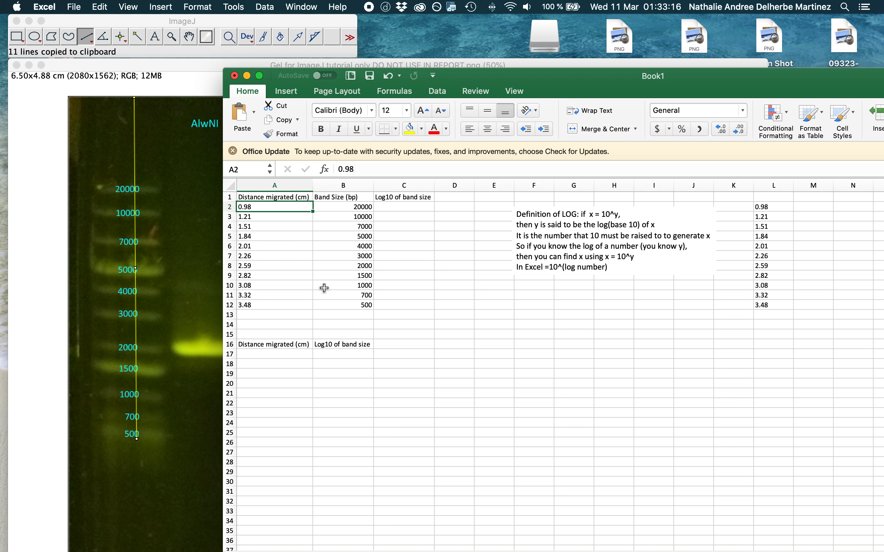
pyautogui.moveTo(565, 81); pyautogui.dragTo(495, 27)
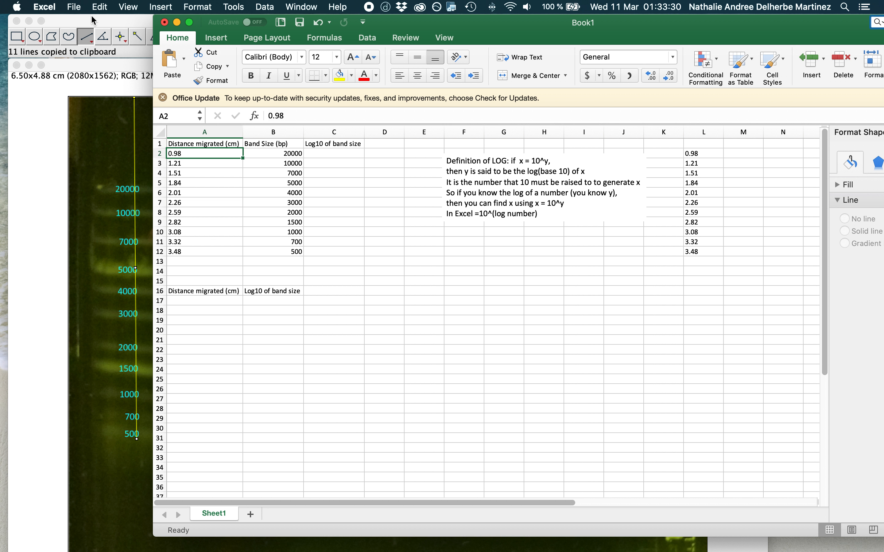
pyautogui.click(74, 7)
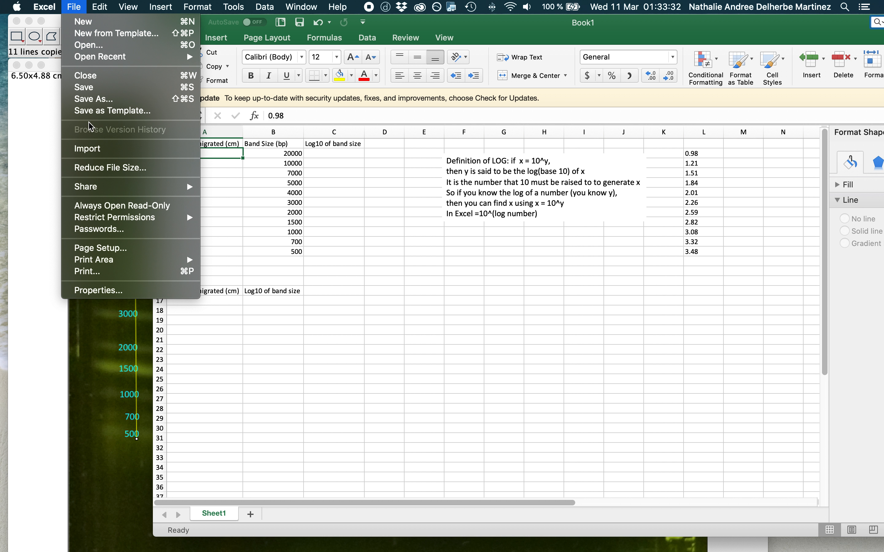
pyautogui.moveTo(100, 6)
pyautogui.moveTo(137, 183)
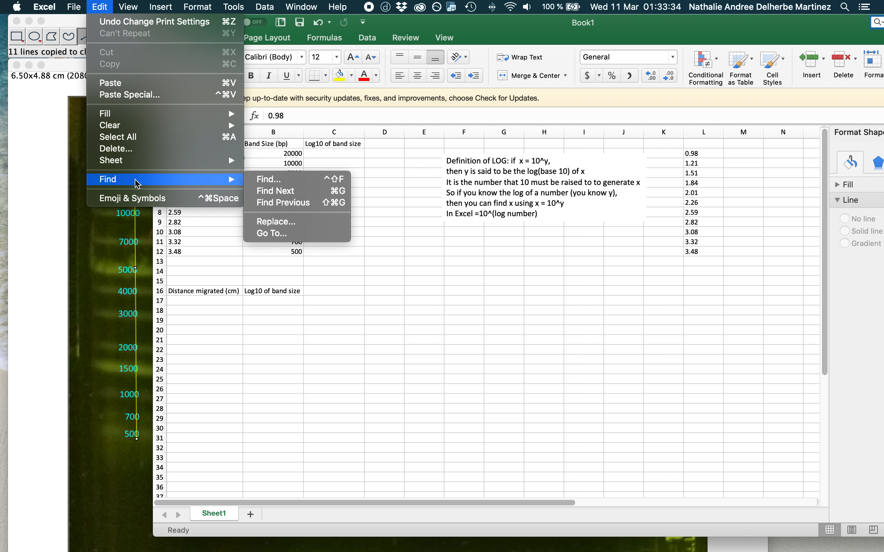
pyautogui.click(281, 221)
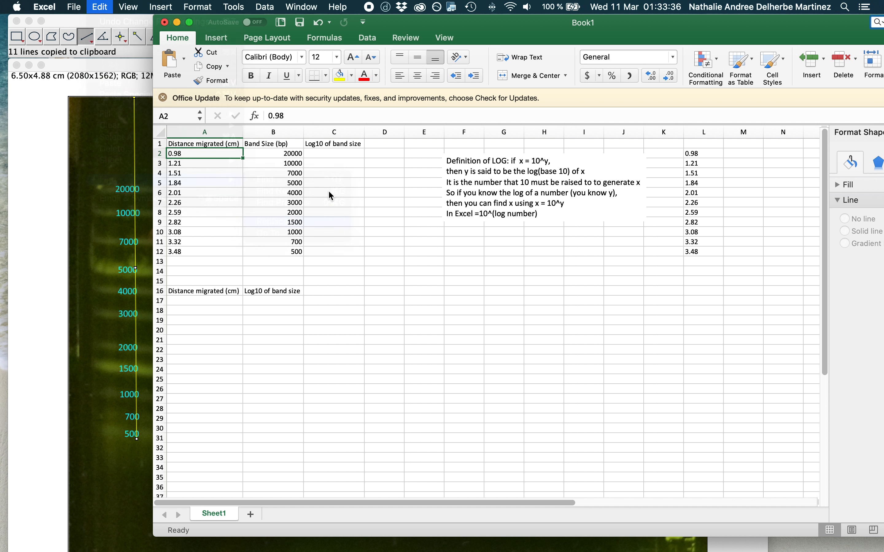
pyautogui.write('.')
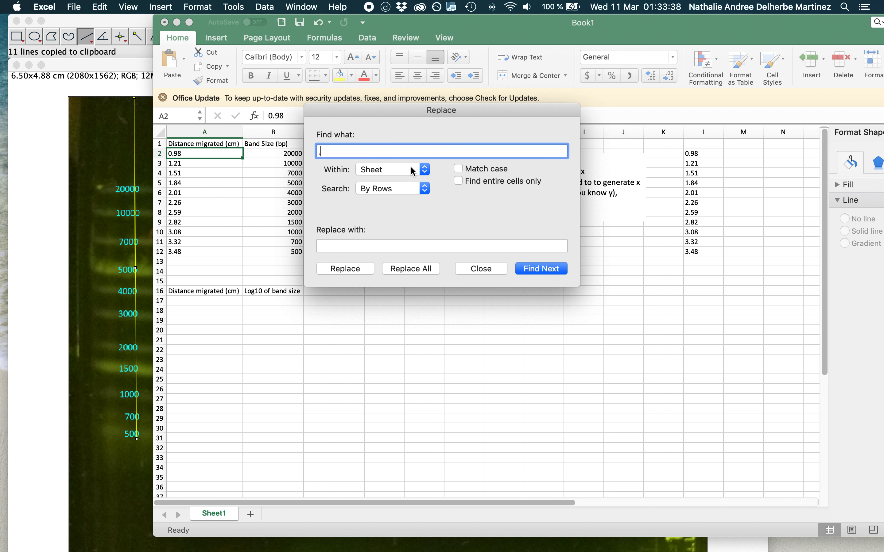
pyautogui.click(421, 246)
pyautogui.write(',')
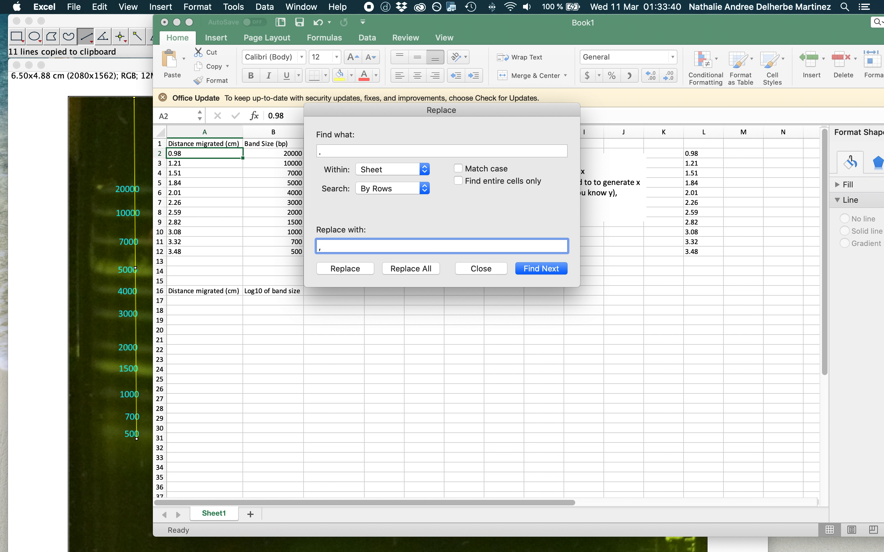
pyautogui.click(415, 270)
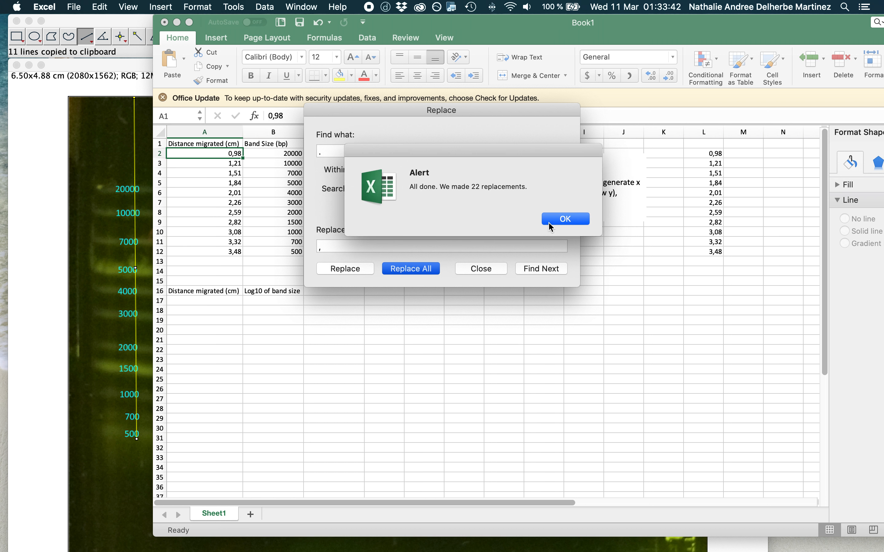
pyautogui.click(568, 219)
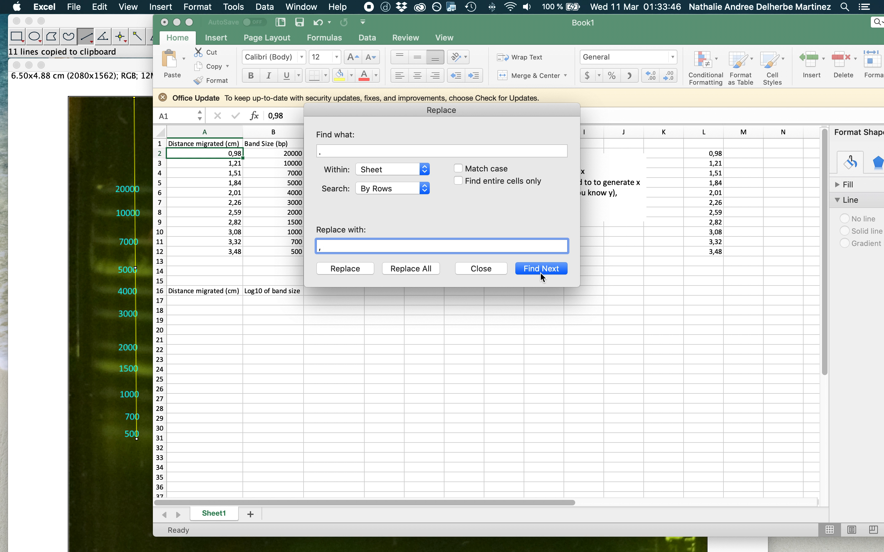
pyautogui.click(498, 271)
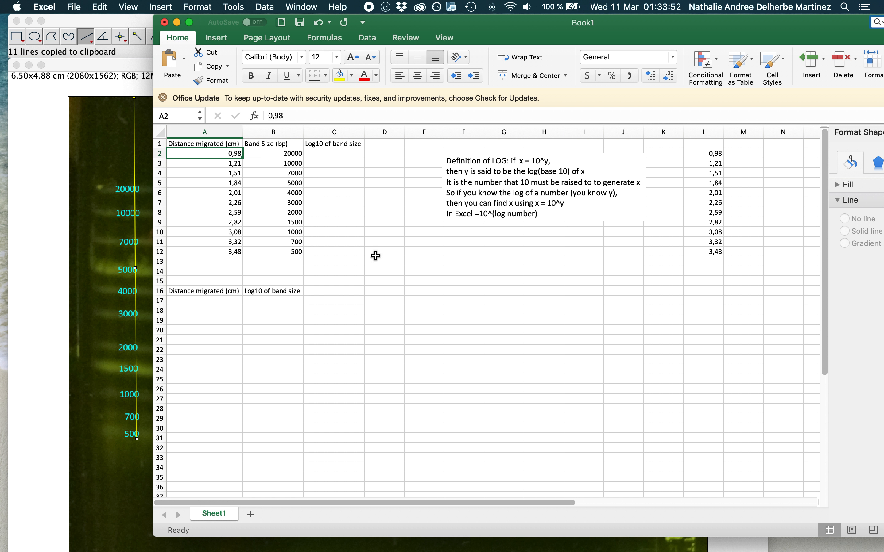
# Enter =LOG10(B2) in C2 and fill the formula down through C12 in the Log10 of band size column.
pyautogui.click(344, 156)
pyautogui.write('=')
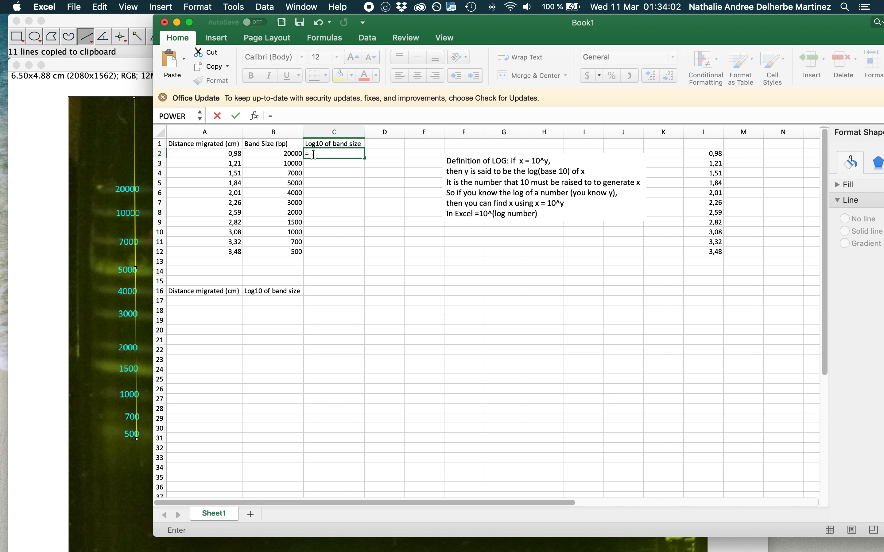
pyautogui.click(281, 154)
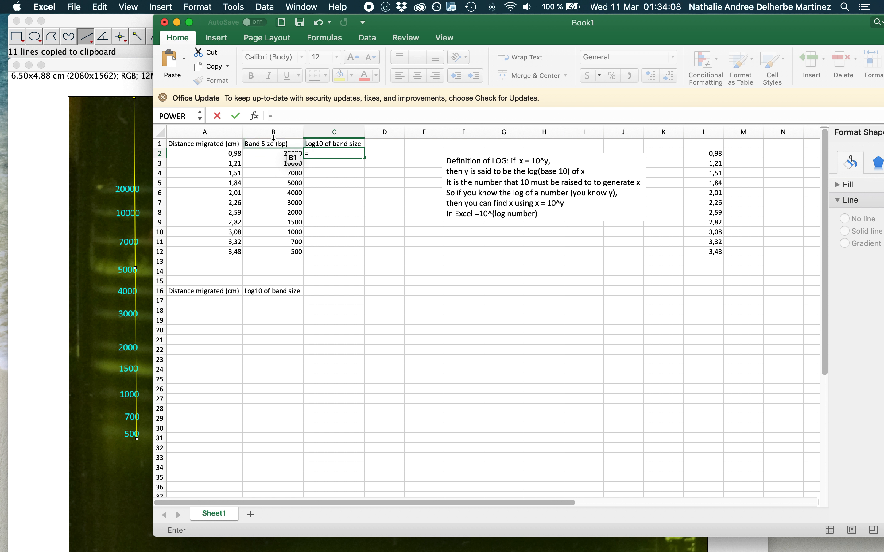
pyautogui.click(200, 117)
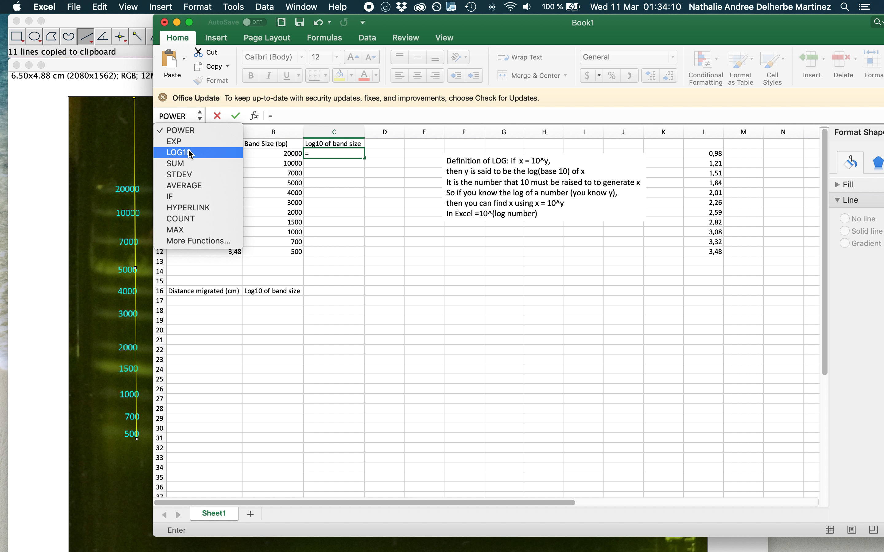
pyautogui.click(189, 157)
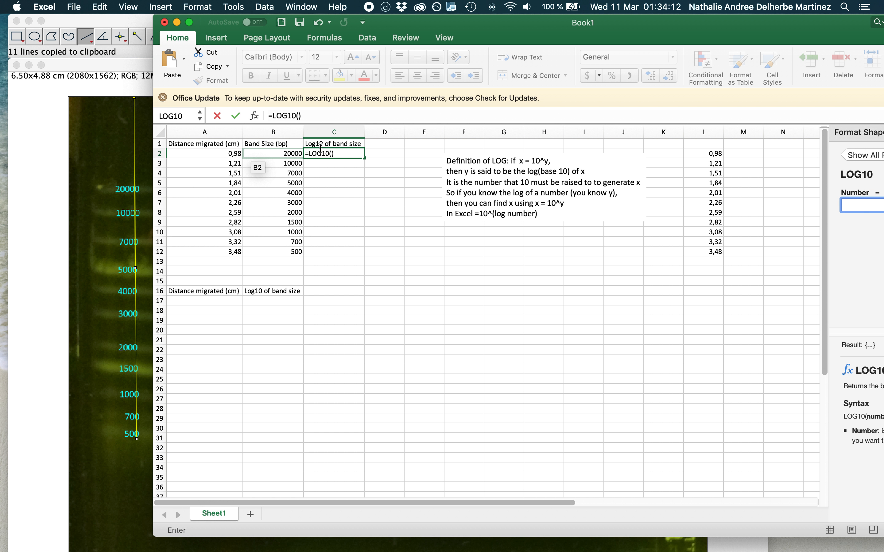
pyautogui.click(298, 115)
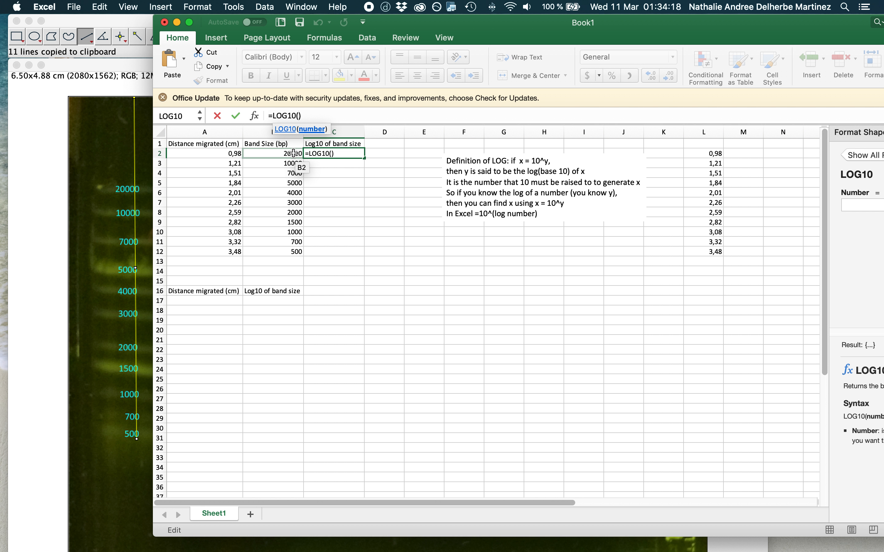
pyautogui.click(293, 153)
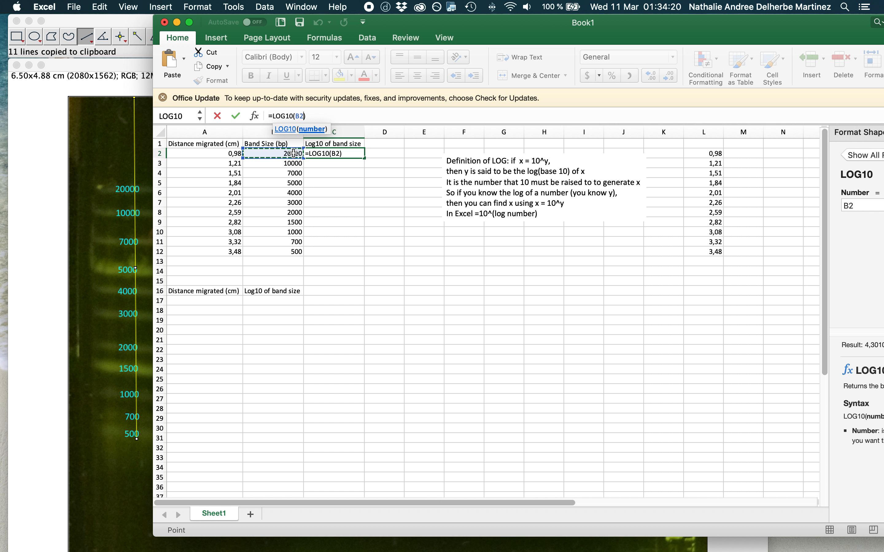
pyautogui.press('Return')
pyautogui.click(326, 153)
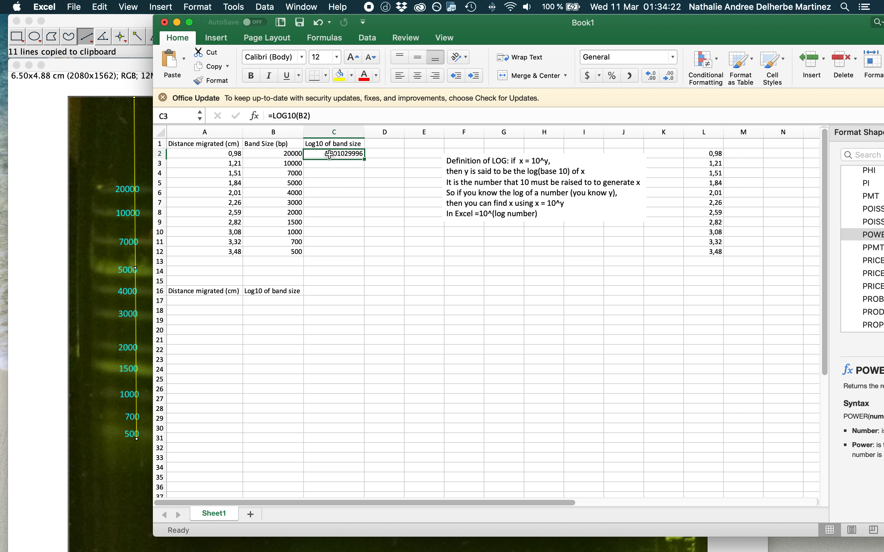
pyautogui.moveTo(364, 157); pyautogui.dragTo(361, 255)
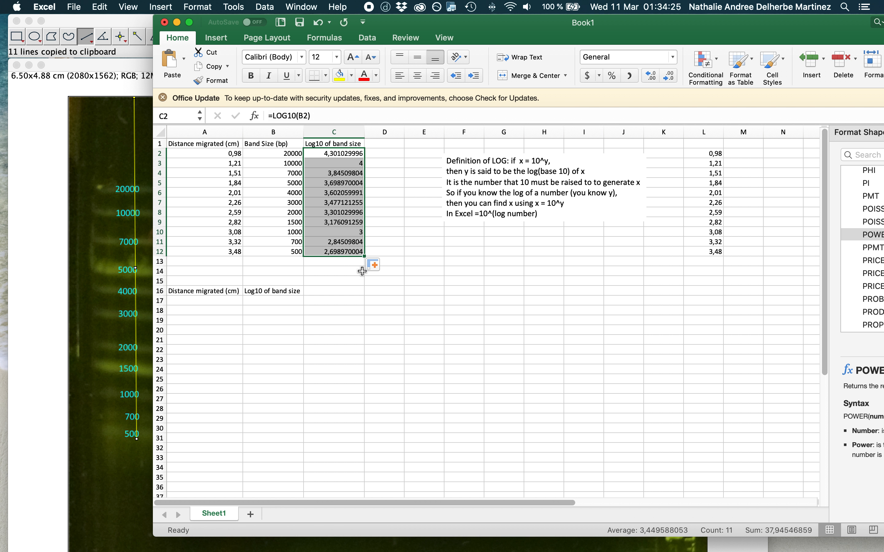
pyautogui.click(351, 300)
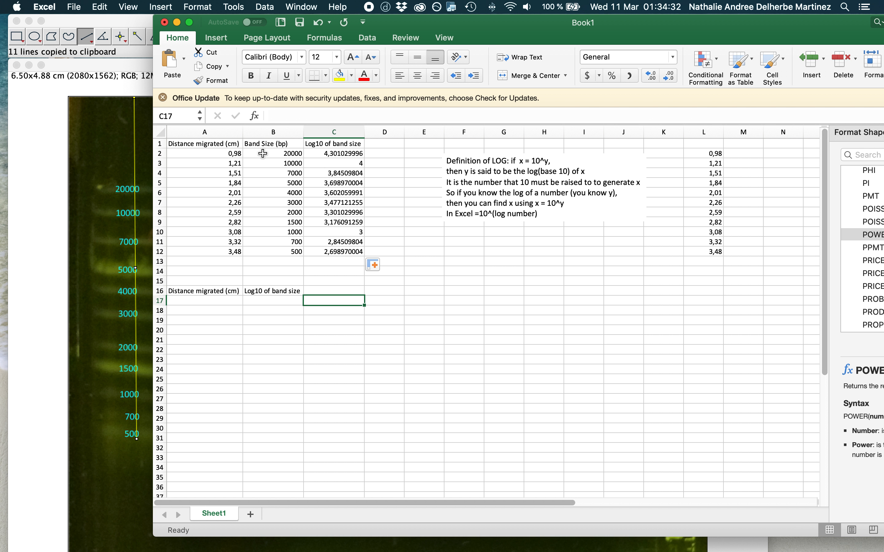
# Copy the migrated distances in A2:A12 into the lower table starting at A17.
pyautogui.moveTo(216, 154); pyautogui.dragTo(215, 250)
pyautogui.press('cmd+c')
pyautogui.click(207, 301)
pyautogui.press('cmd+v')
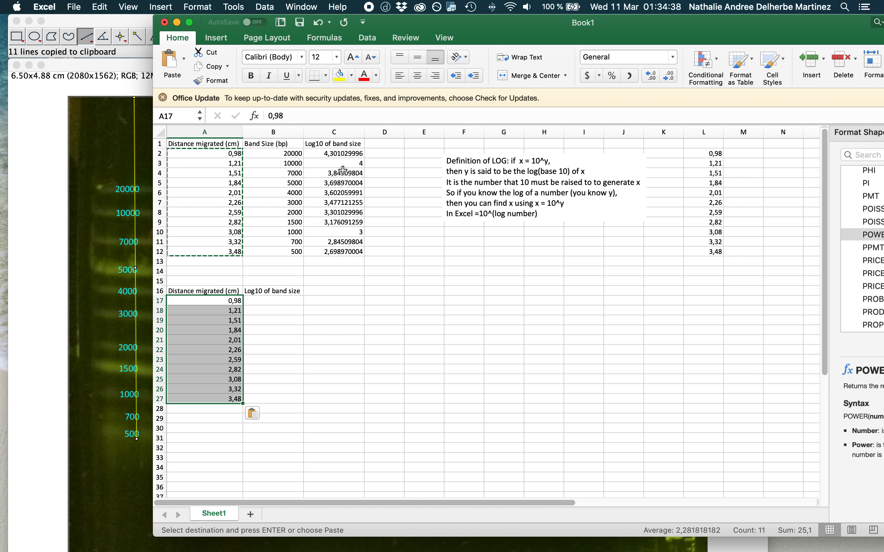
# Copy the log results in C2:C12 and paste them as values only into the lower table starting at B17.
pyautogui.moveTo(340, 154); pyautogui.dragTo(345, 251)
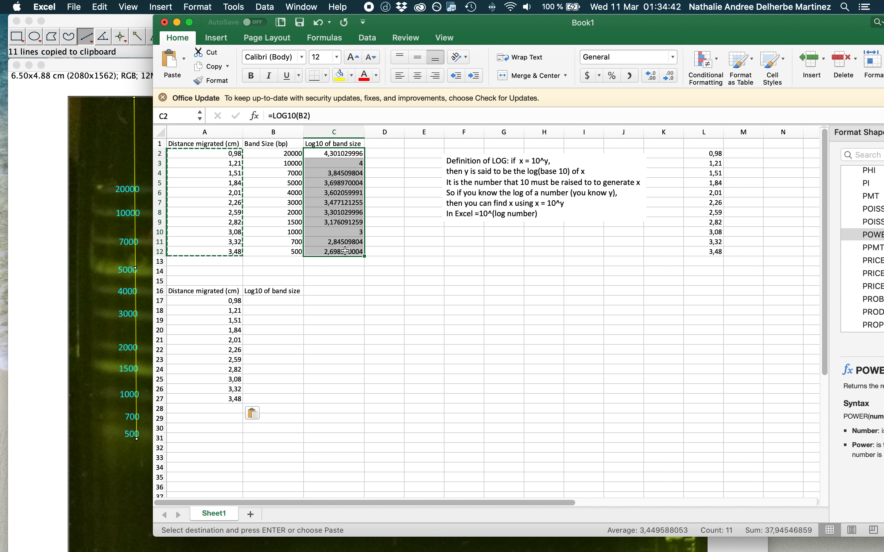
pyautogui.press('cmd+c')
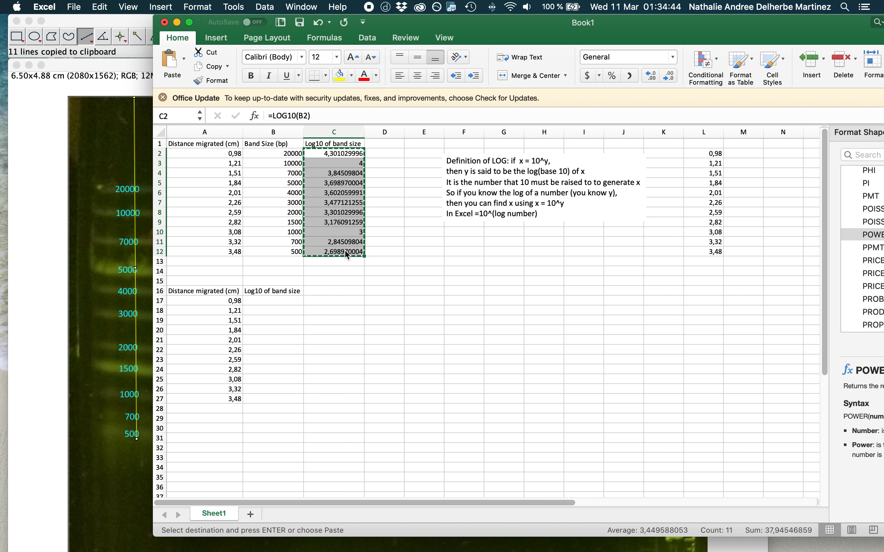
pyautogui.click(291, 301)
pyautogui.rightClick(291, 301)
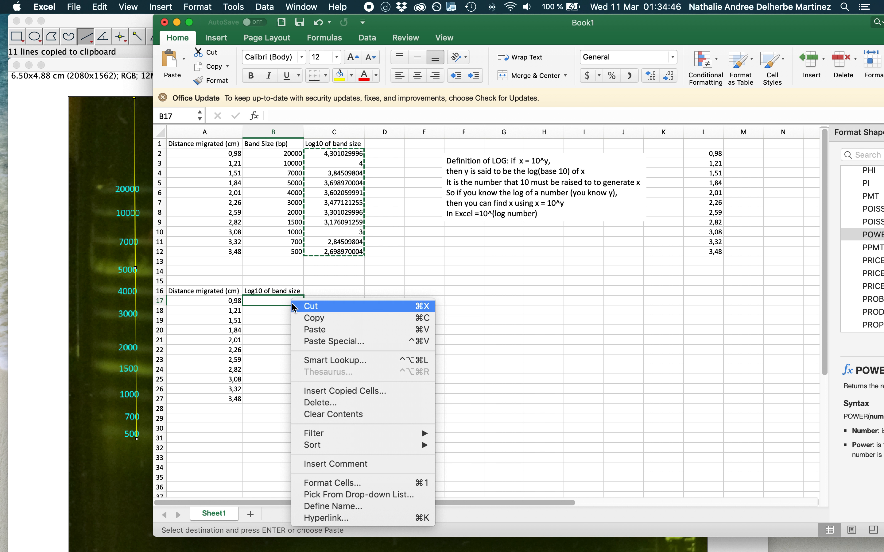
pyautogui.click(327, 342)
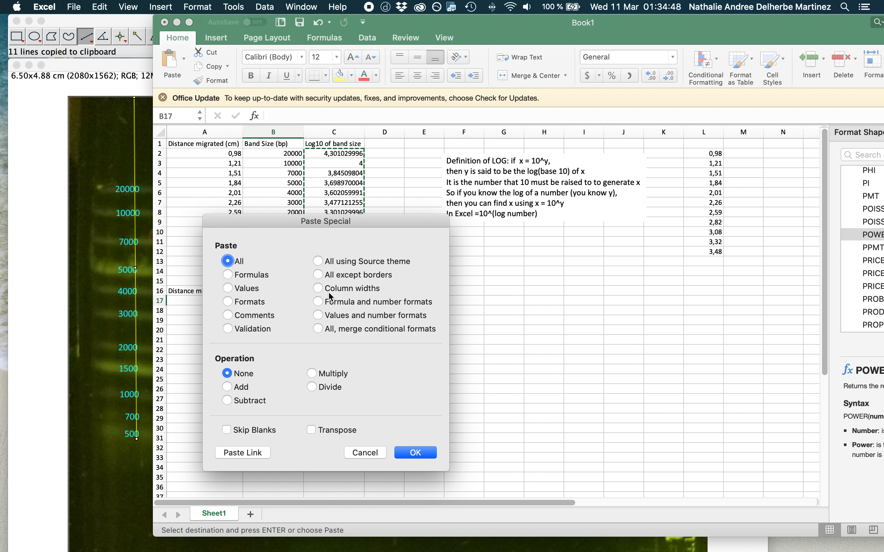
pyautogui.click(256, 289)
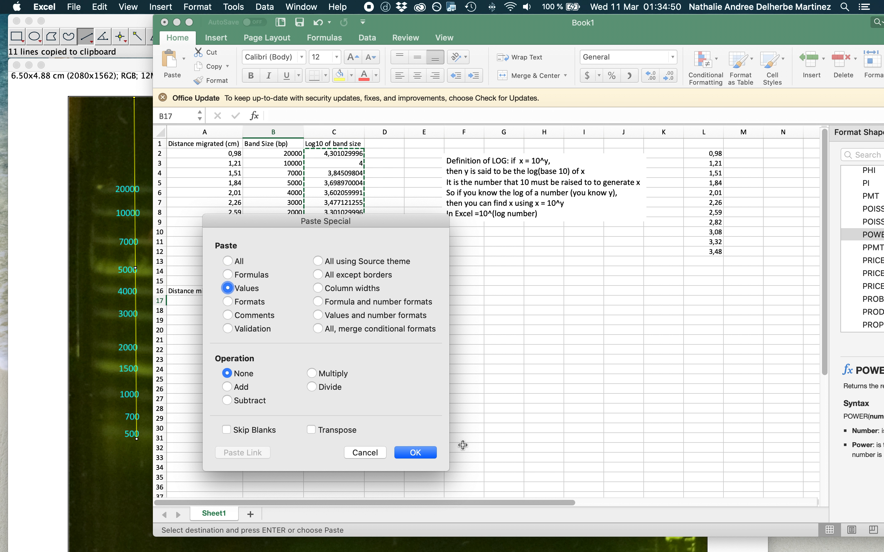
pyautogui.click(414, 453)
pyautogui.click(357, 441)
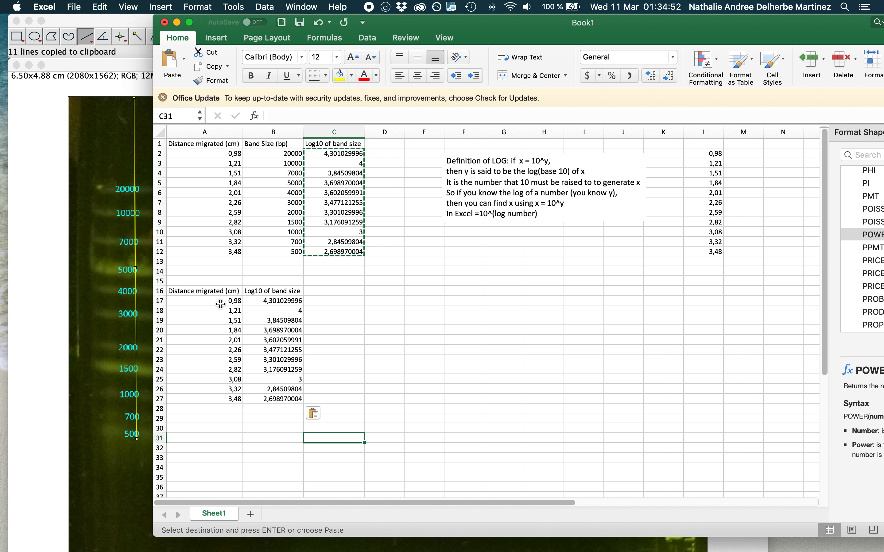
# Insert a markers-only scatter chart from A16:B27 and place it beside the lower table, shifting the workbook window to show it fully.
pyautogui.moveTo(207, 293); pyautogui.dragTo(259, 399)
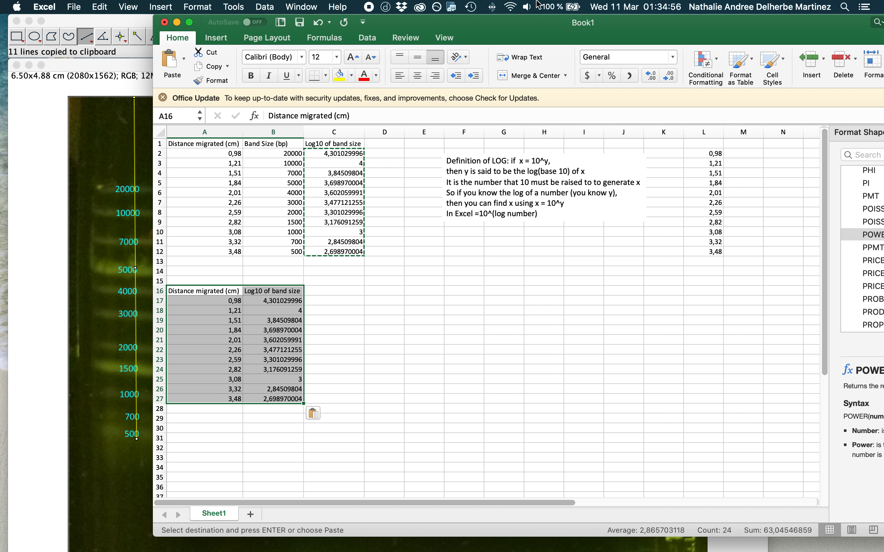
pyautogui.click(215, 40)
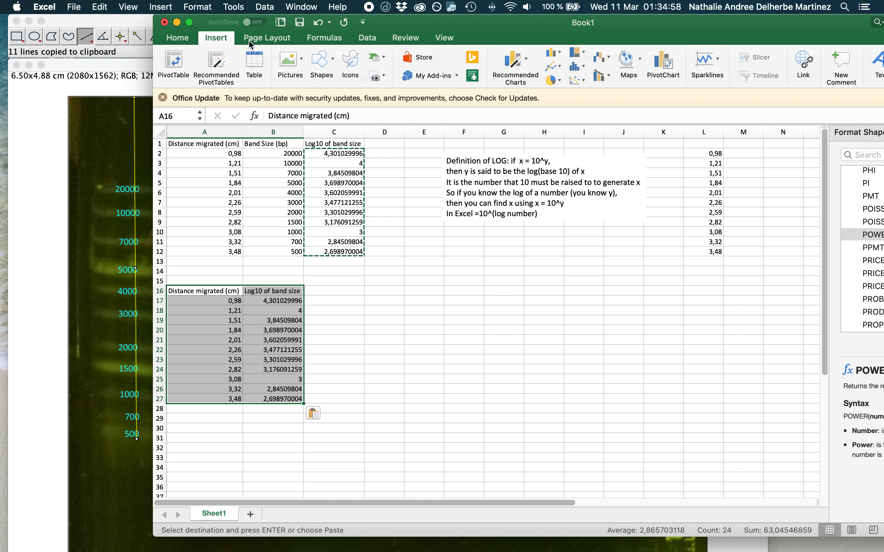
pyautogui.click(575, 84)
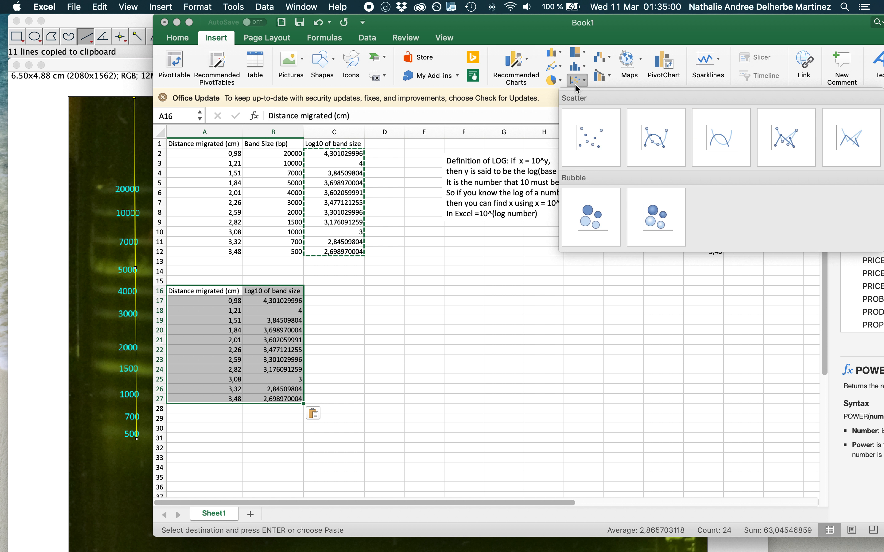
pyautogui.click(587, 146)
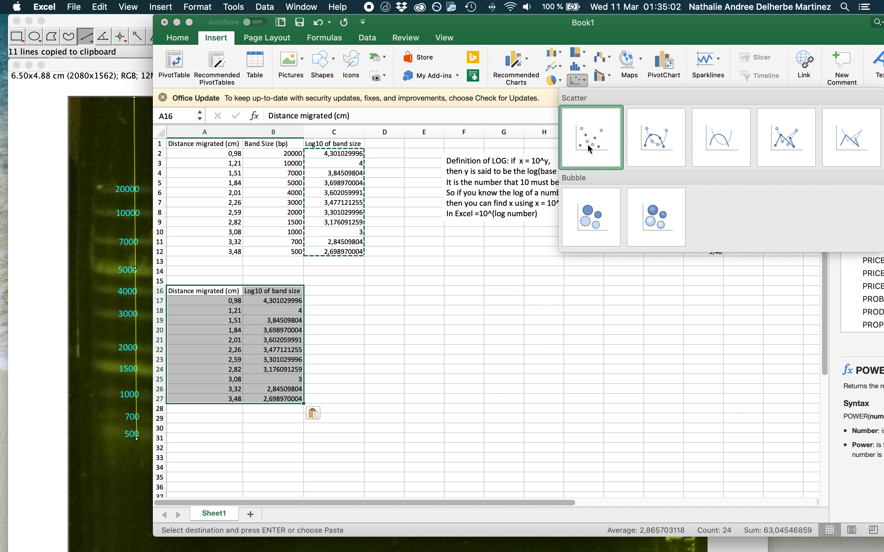
pyautogui.moveTo(436, 23); pyautogui.dragTo(291, 26)
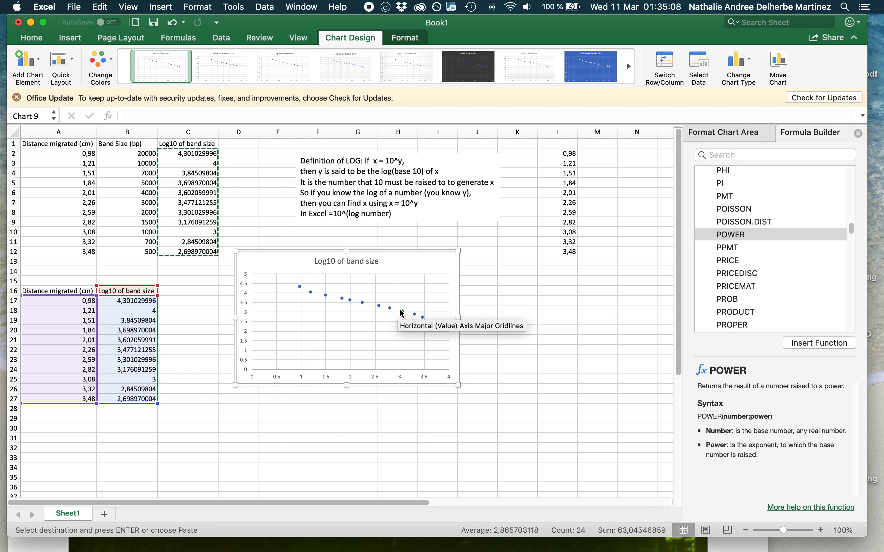
pyautogui.moveTo(387, 251); pyautogui.dragTo(328, 336)
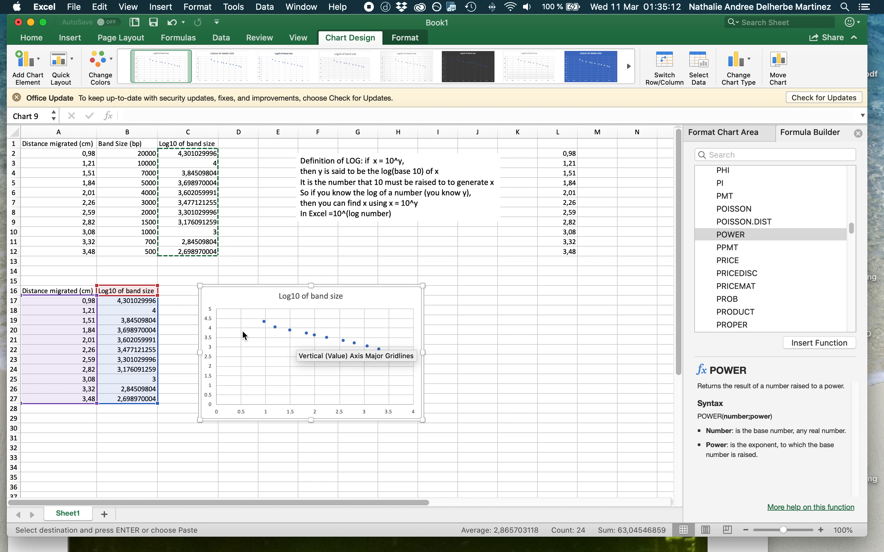
# Insert a scatter chart of band size against distance from A1:B12, place it above the log chart for comparison, and delete it.
pyautogui.click(68, 152)
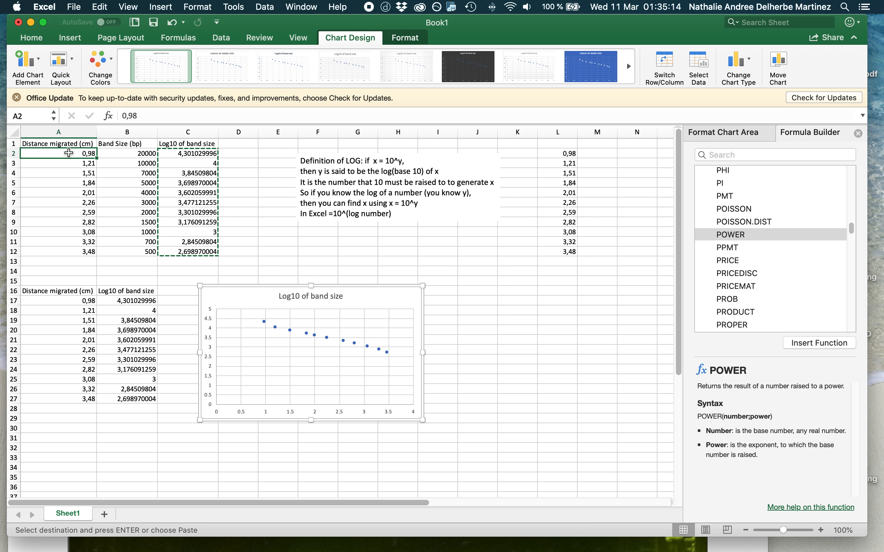
pyautogui.moveTo(66, 144); pyautogui.dragTo(125, 249)
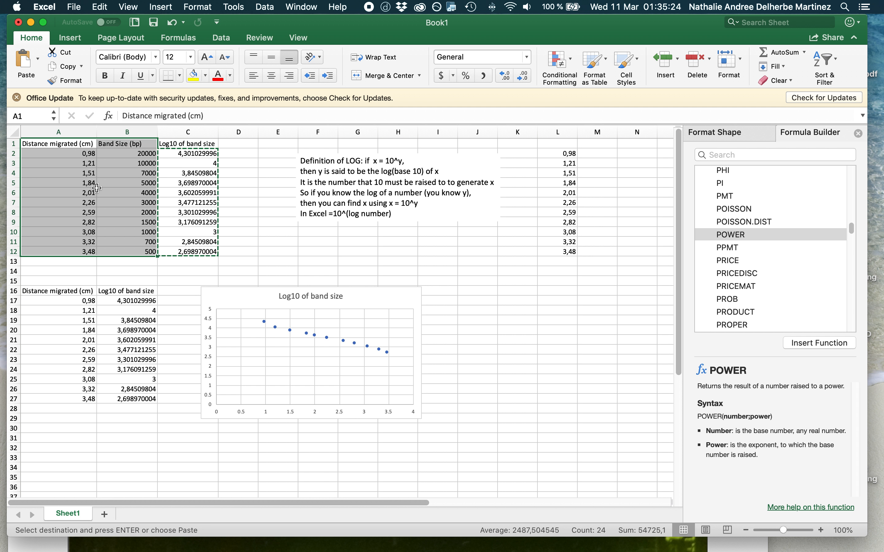
pyautogui.click(80, 38)
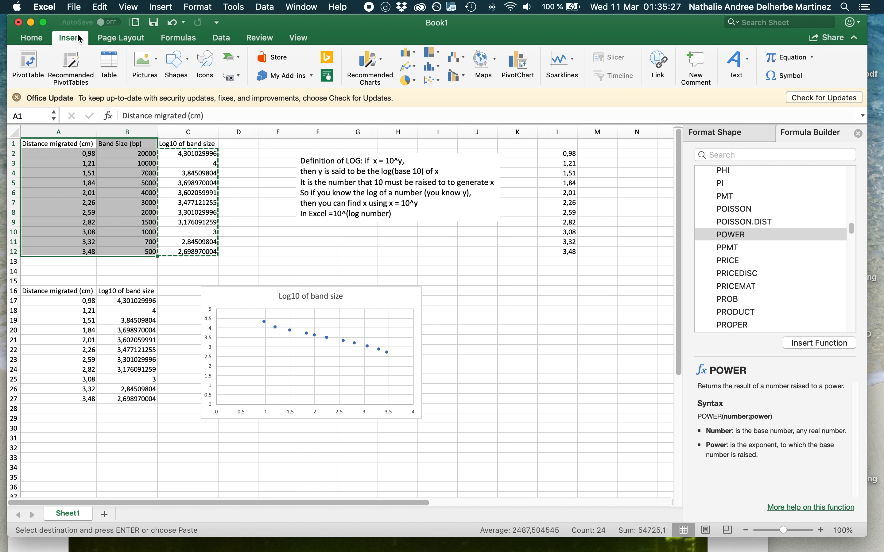
pyautogui.click(431, 80)
pyautogui.click(449, 154)
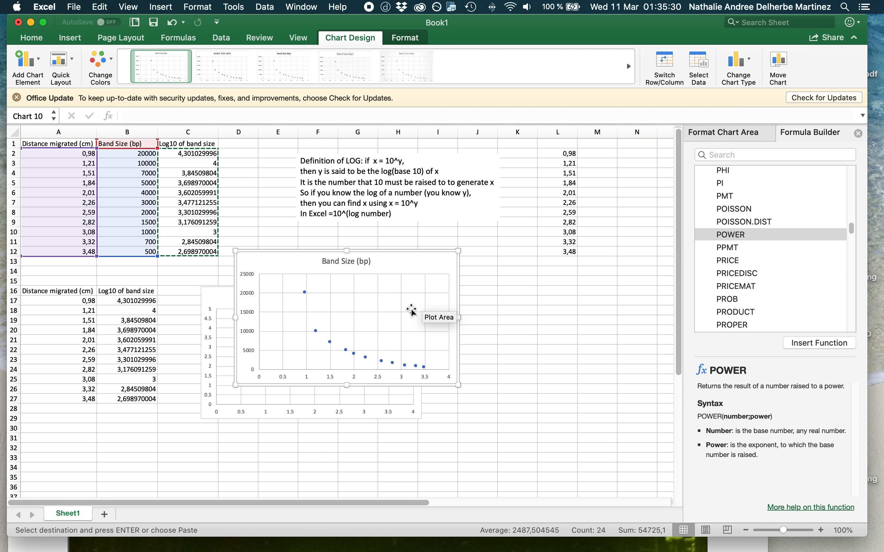
pyautogui.moveTo(404, 257); pyautogui.dragTo(387, 151)
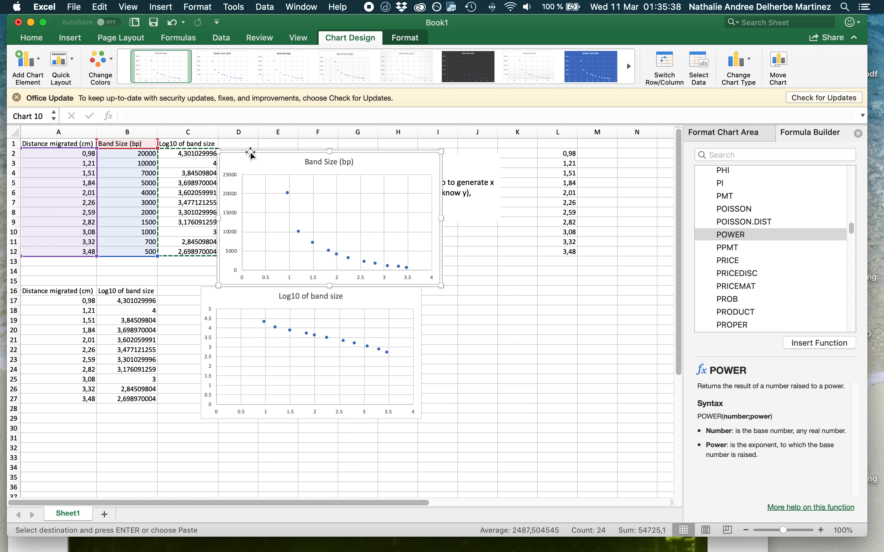
pyautogui.press('Delete')
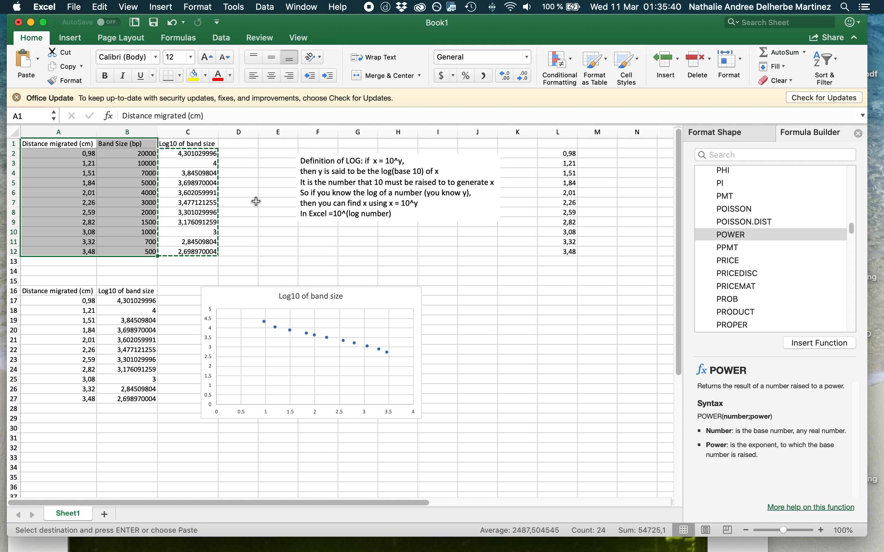
# Add a linear trendline with its equation displayed to the log chart's data series, and move the equation below the line.
pyautogui.click(307, 334)
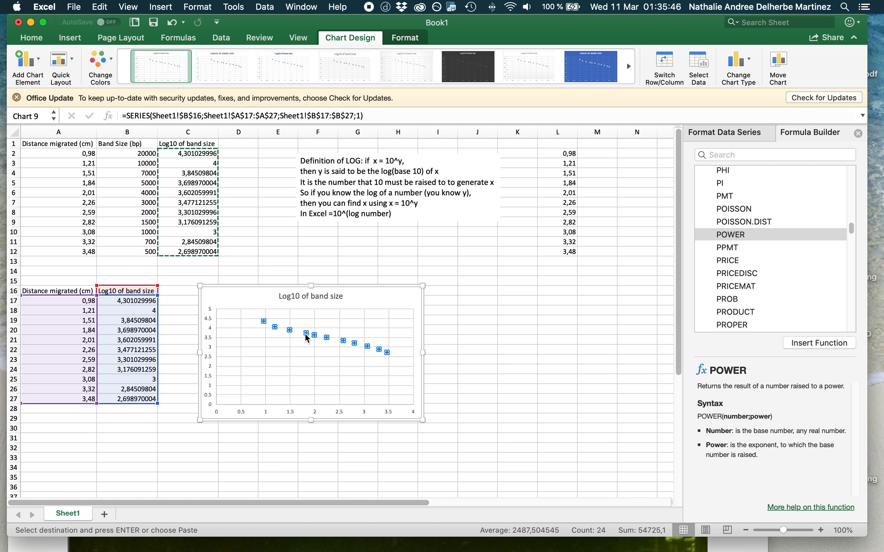
pyautogui.rightClick(307, 336)
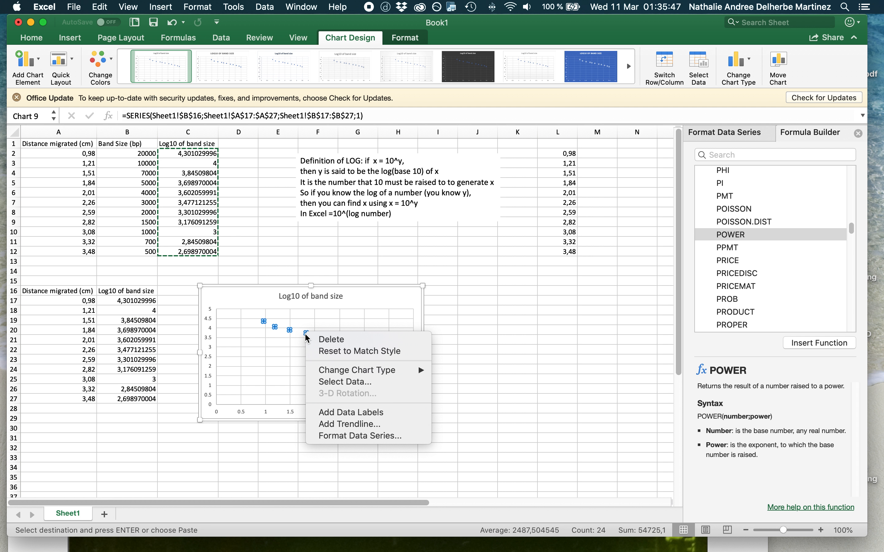
pyautogui.click(345, 424)
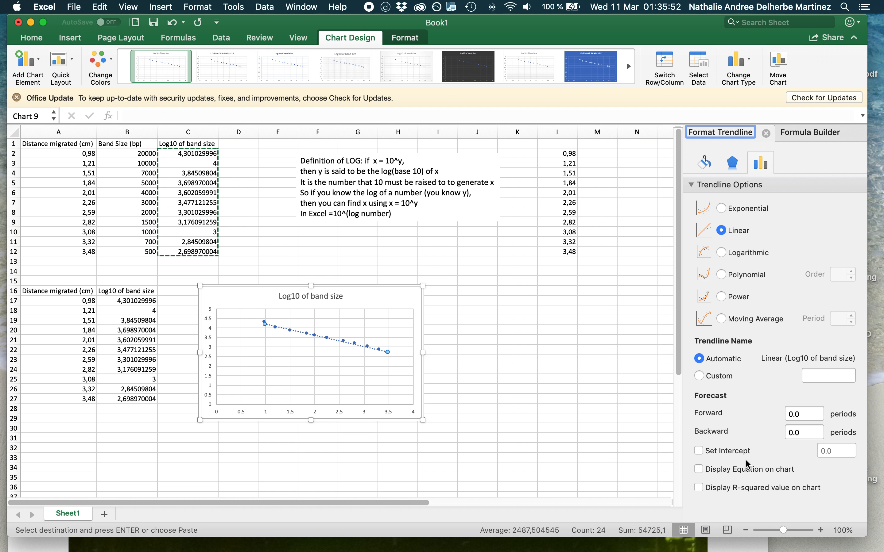
pyautogui.click(734, 469)
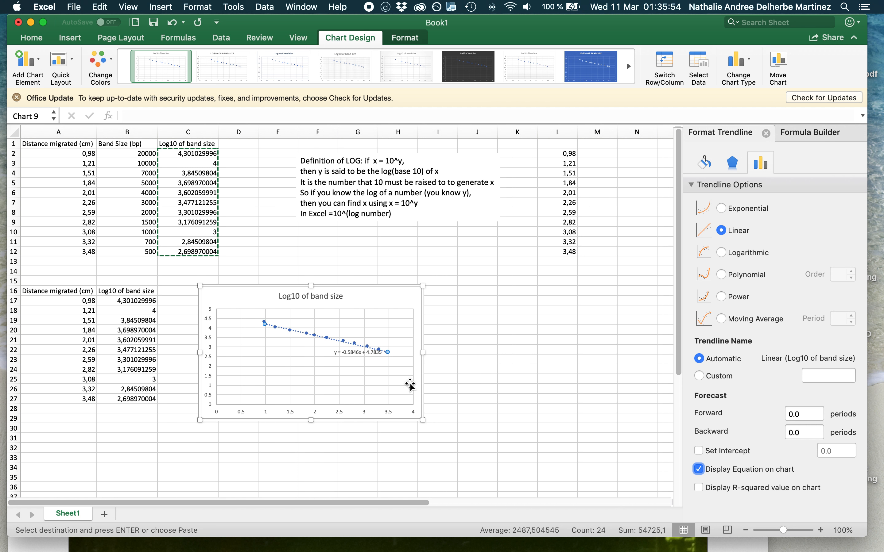
pyautogui.click(360, 353)
pyautogui.moveTo(359, 352); pyautogui.dragTo(313, 365)
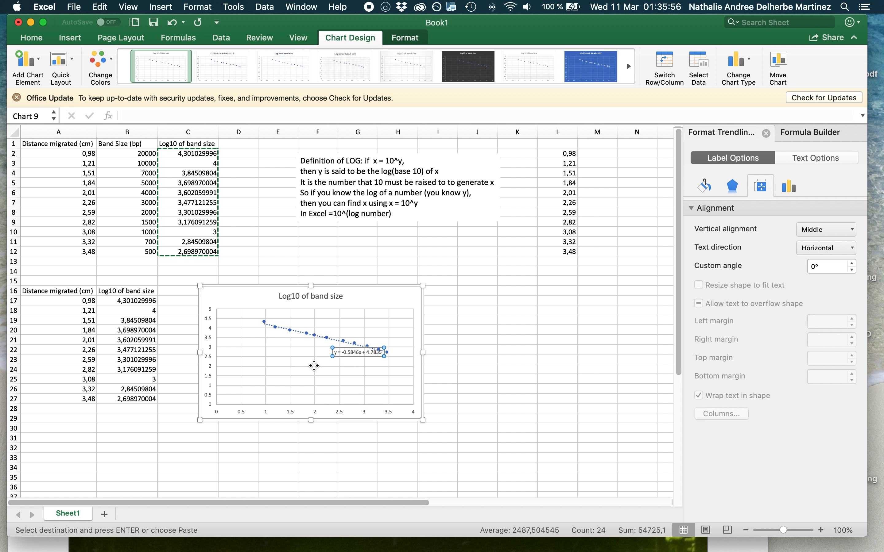
# Shift the log chart farther from the lower table and add primary horizontal and primary vertical axis titles.
pyautogui.moveTo(342, 288); pyautogui.dragTo(396, 268)
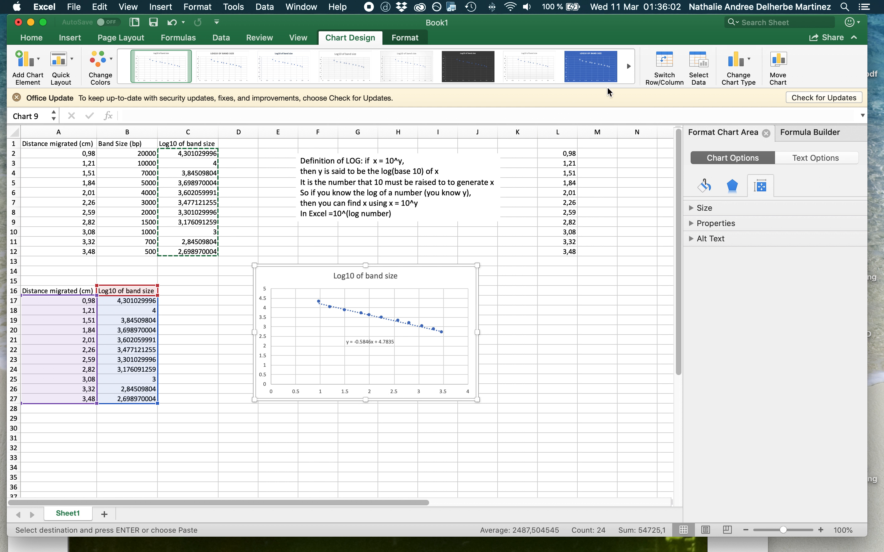
pyautogui.click(30, 65)
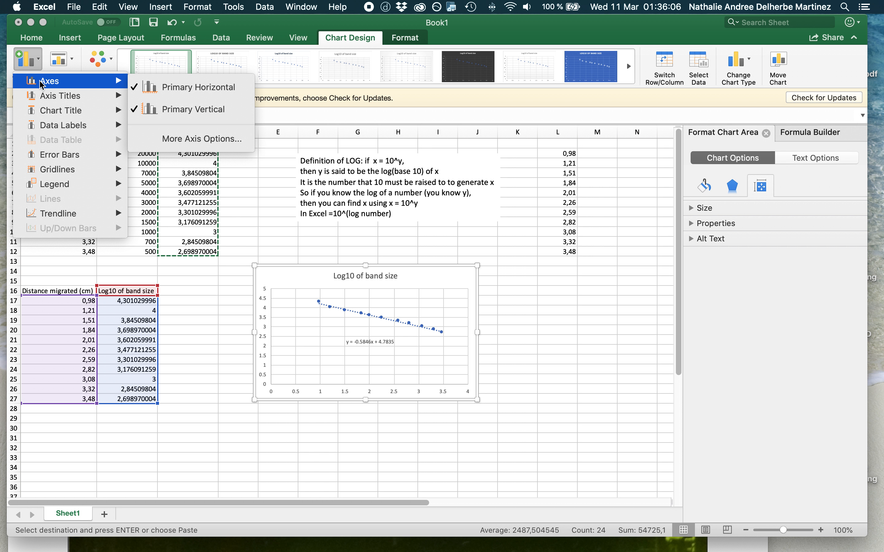
pyautogui.moveTo(43, 92)
pyautogui.click(152, 103)
pyautogui.click(41, 62)
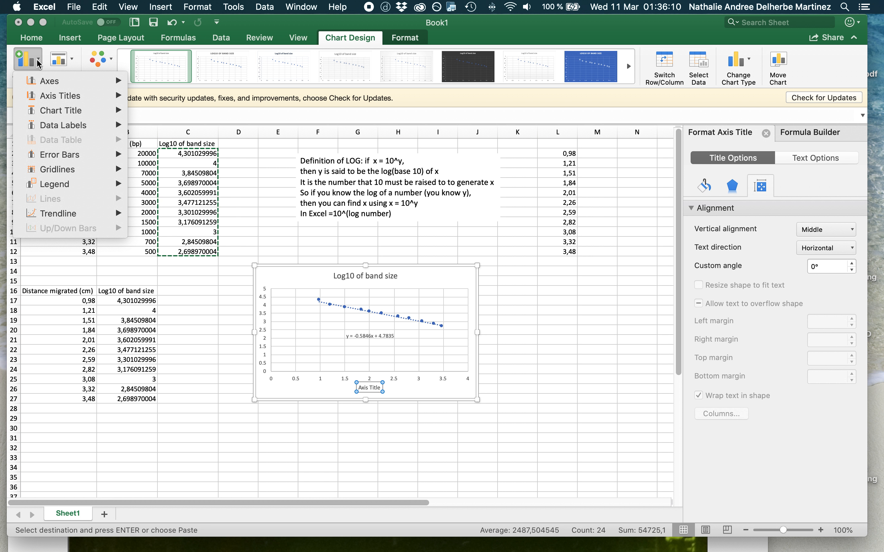
pyautogui.moveTo(45, 98)
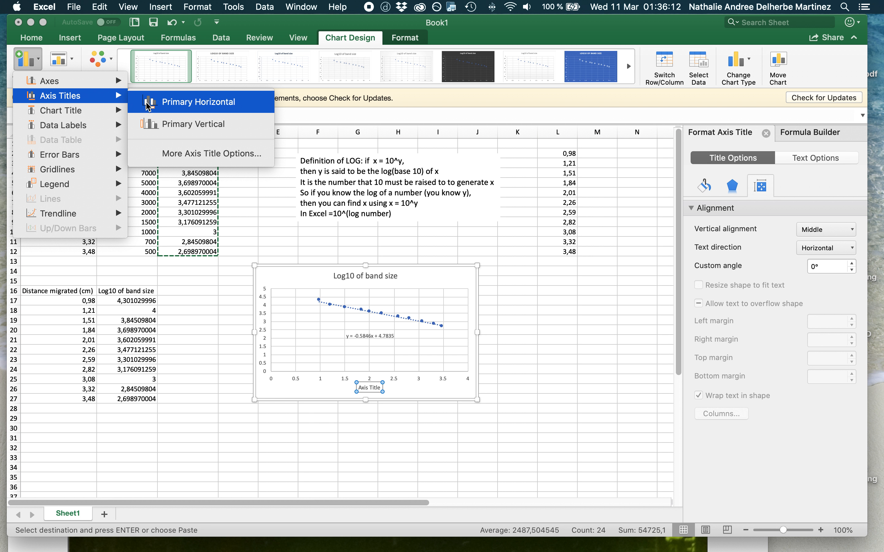
pyautogui.click(150, 124)
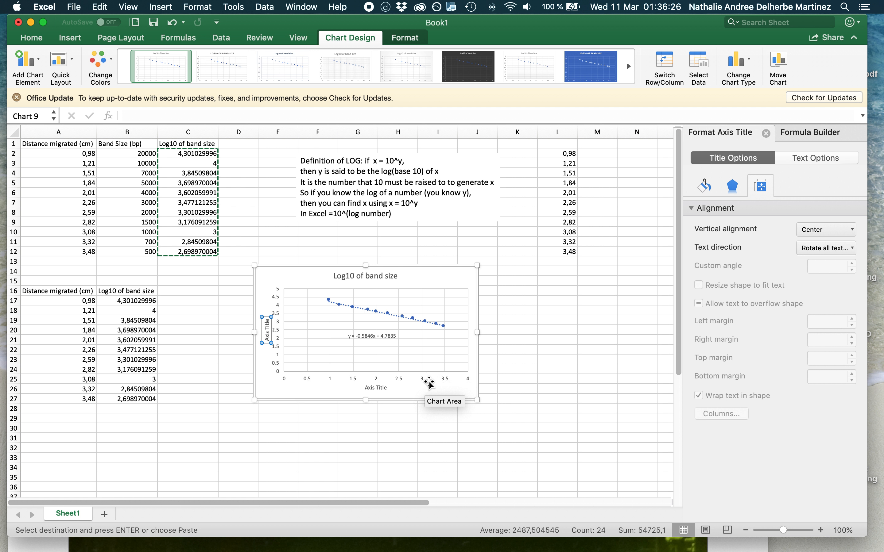
# Change the horizontal axis title to "Distance migrated (cm)".
pyautogui.click(378, 387)
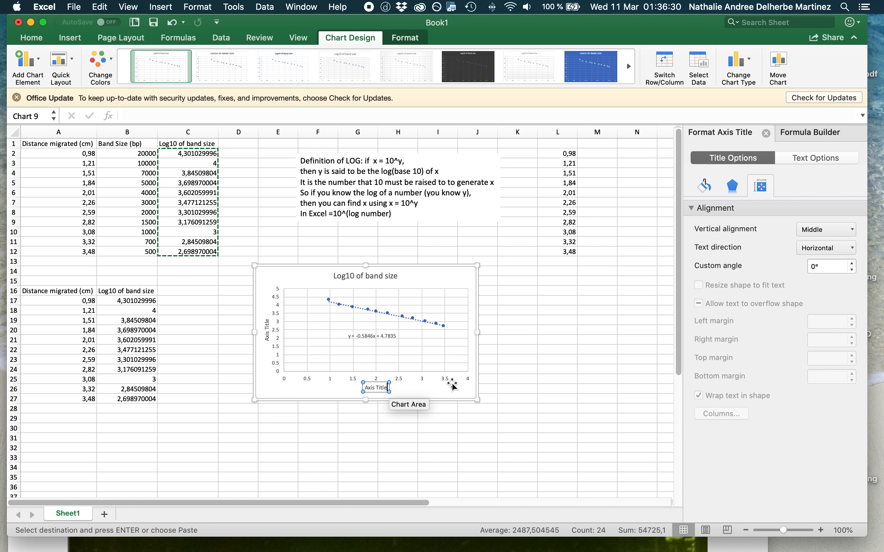
pyautogui.press('BackSpace')
pyautogui.press('BackSpace')
pyautogui.press('BackSpace')
pyautogui.press('BackSpace')
pyautogui.press('BackSpace')
pyautogui.press('BackSpace')
pyautogui.press('BackSpace')
pyautogui.press('BackSpace')
pyautogui.press('BackSpace')
pyautogui.press('BackSpace')
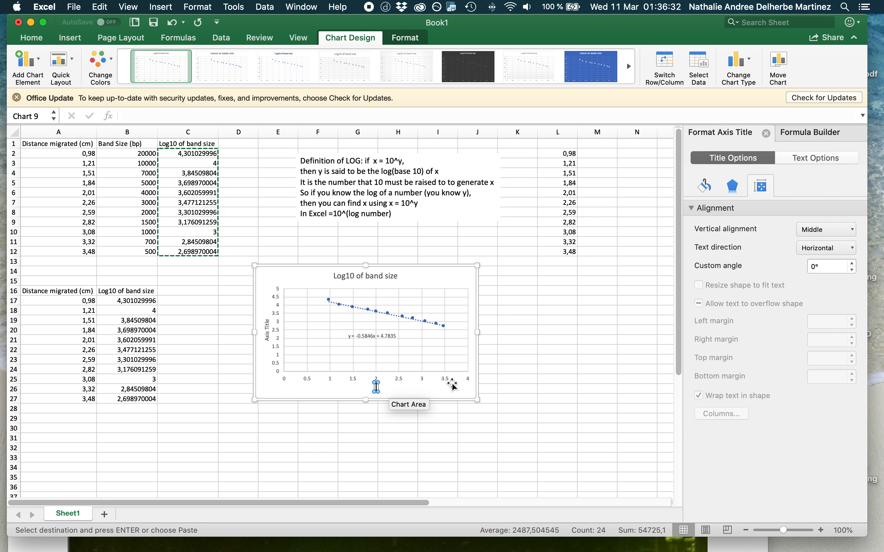
pyautogui.write('Distance migrated')
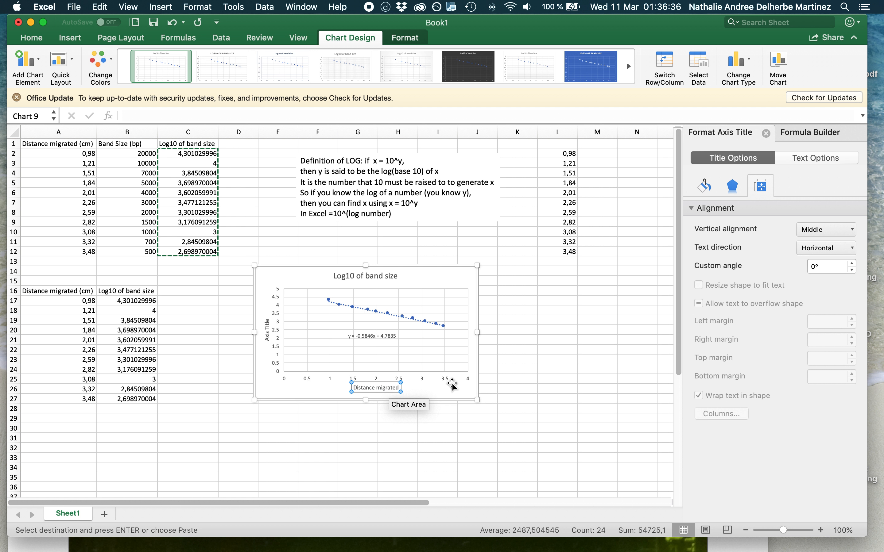
pyautogui.write(' (cm)')
# Change the vertical axis title to "Log10 of band size" and deselect the chart.
pyautogui.click(267, 328)
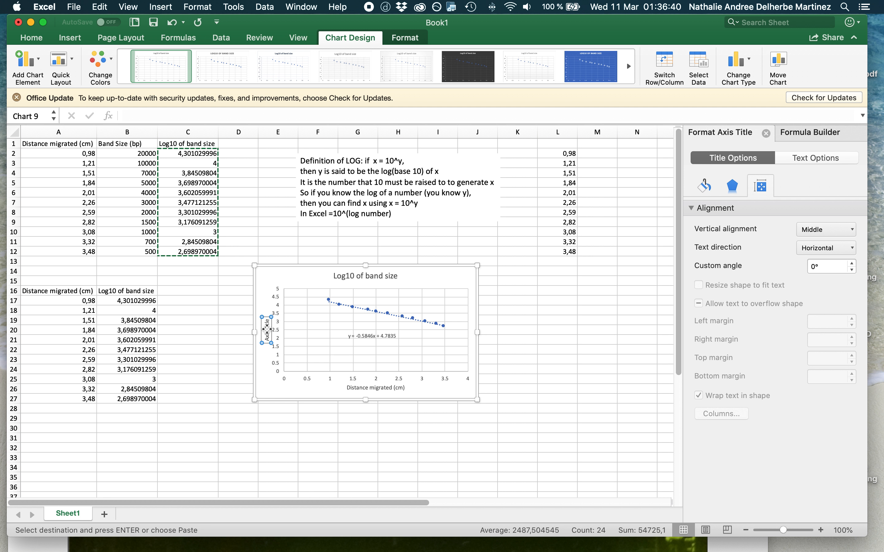
pyautogui.tripleClick(266, 328)
pyautogui.write('Lo')
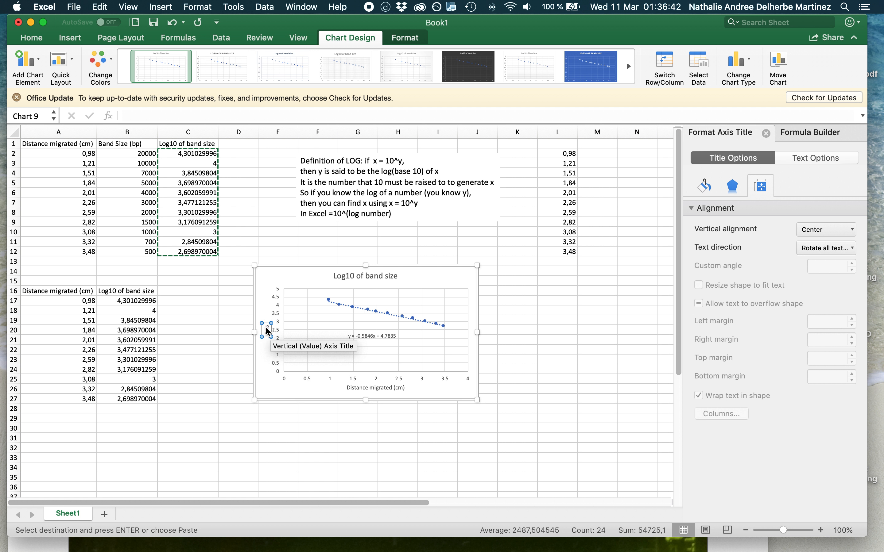
pyautogui.press('BackSpace')
pyautogui.press('BackSpace')
pyautogui.write('Log10 of band size')
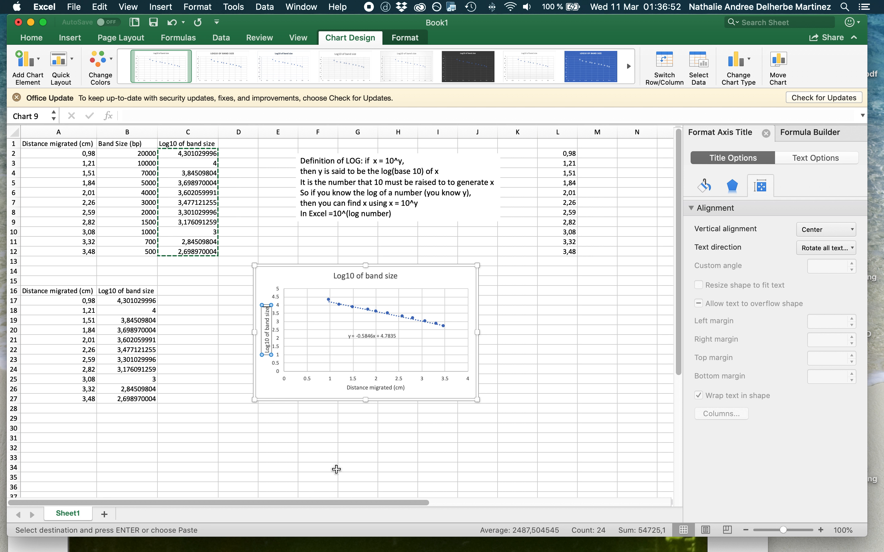
pyautogui.click(326, 440)
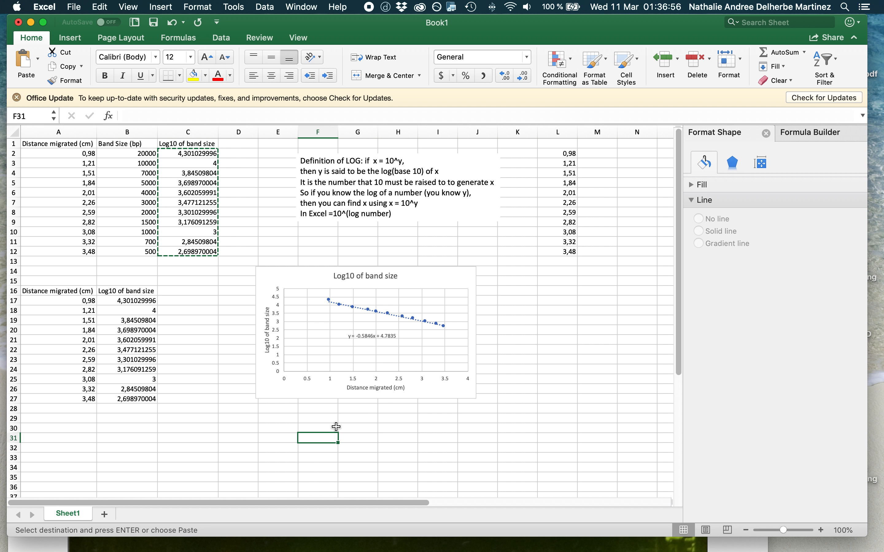
pyautogui.click(347, 418)
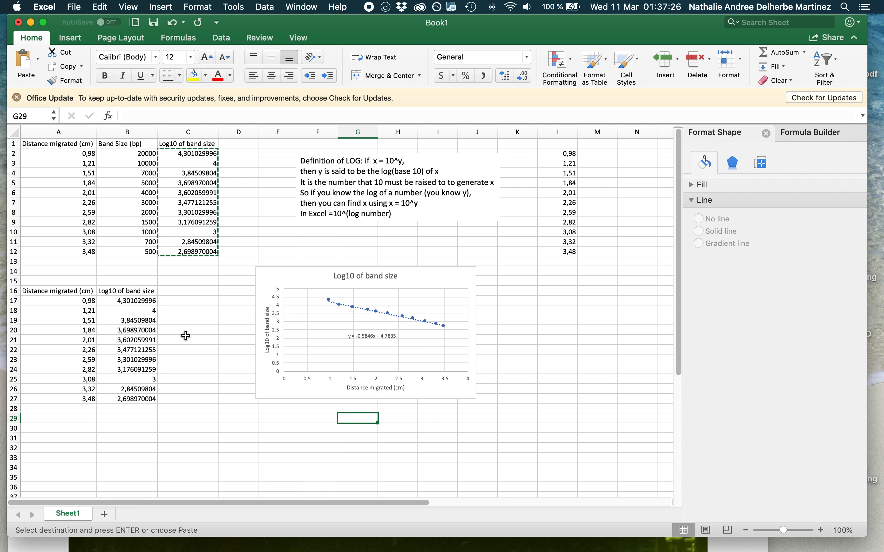
# Switch to the ImageJ gel image, draw a straight line from its upper edge to the AlwNI band, and measure it.
pyautogui.moveTo(256, 27); pyautogui.dragTo(589, 29)
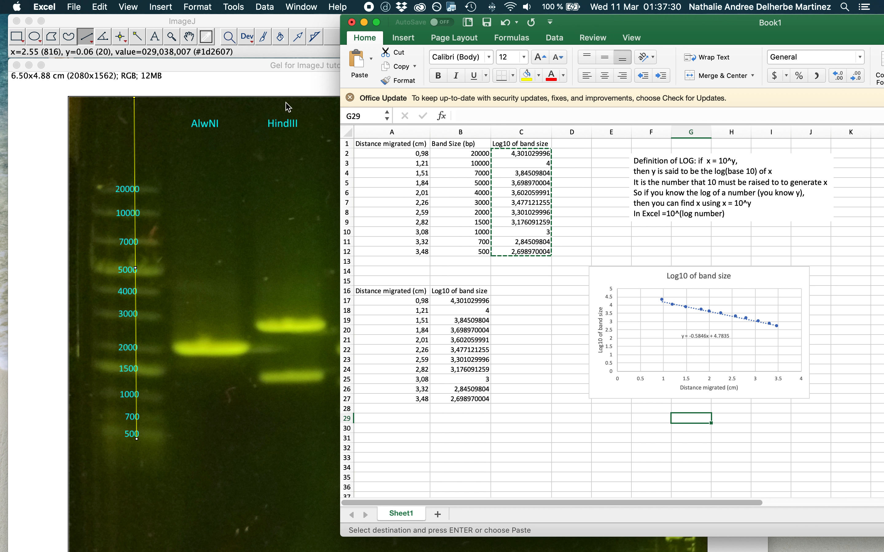
pyautogui.click(269, 197)
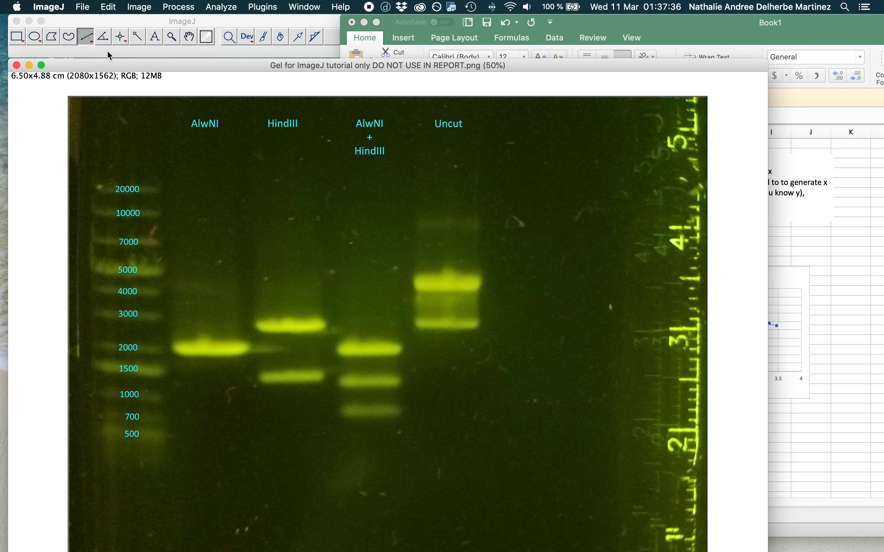
pyautogui.moveTo(202, 97); pyautogui.dragTo(207, 356)
pyautogui.click(221, 7)
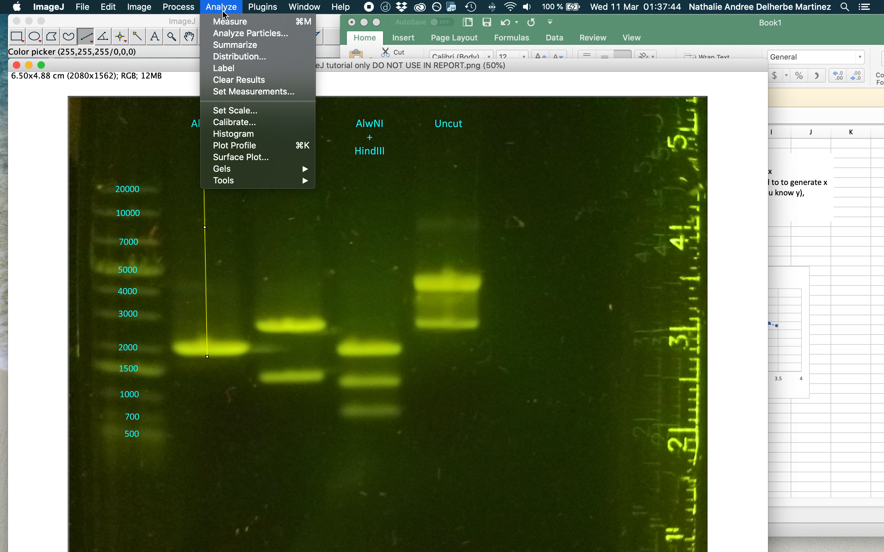
pyautogui.click(227, 23)
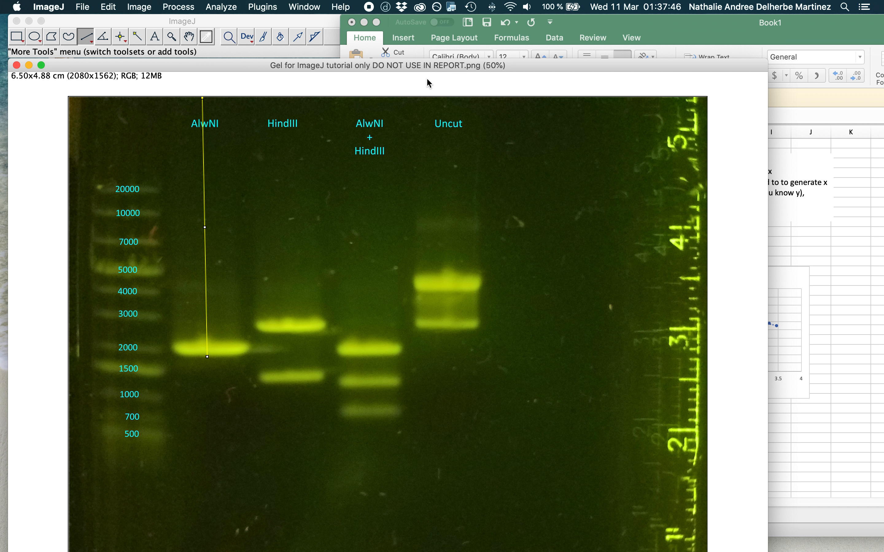
# Read the AlwNI line's length from row 12 of the Results table and enter 2,64 in cell B30 of the Excel sheet.
pyautogui.moveTo(627, 22); pyautogui.dragTo(644, 272)
pyautogui.click(795, 163)
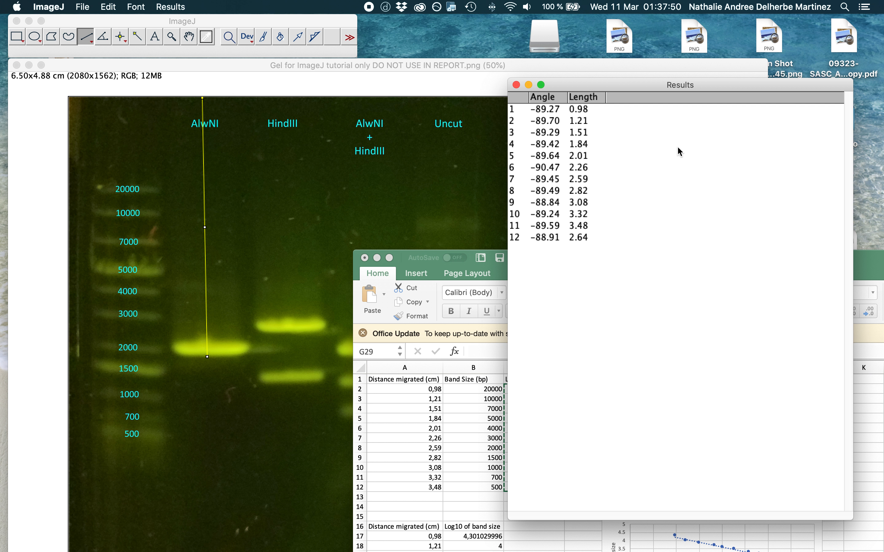
pyautogui.click(571, 239)
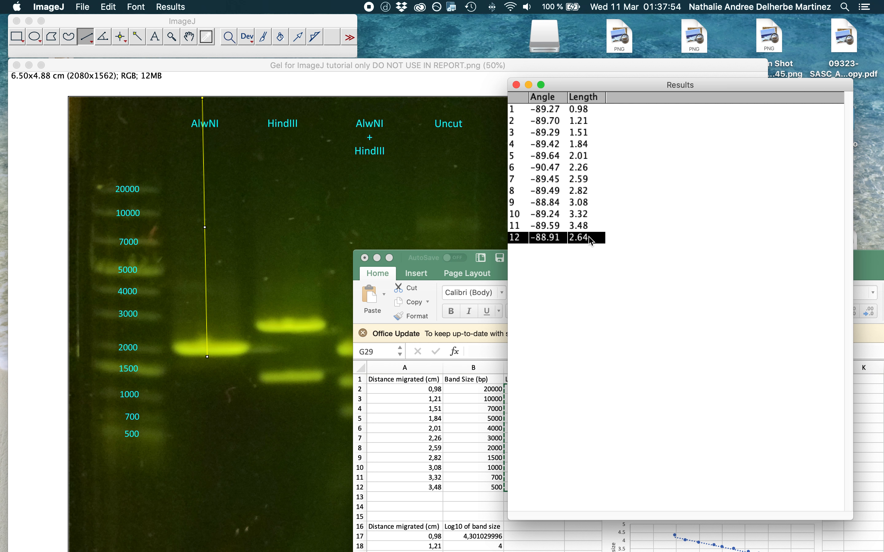
pyautogui.click(866, 269)
pyautogui.doubleClick(865, 269)
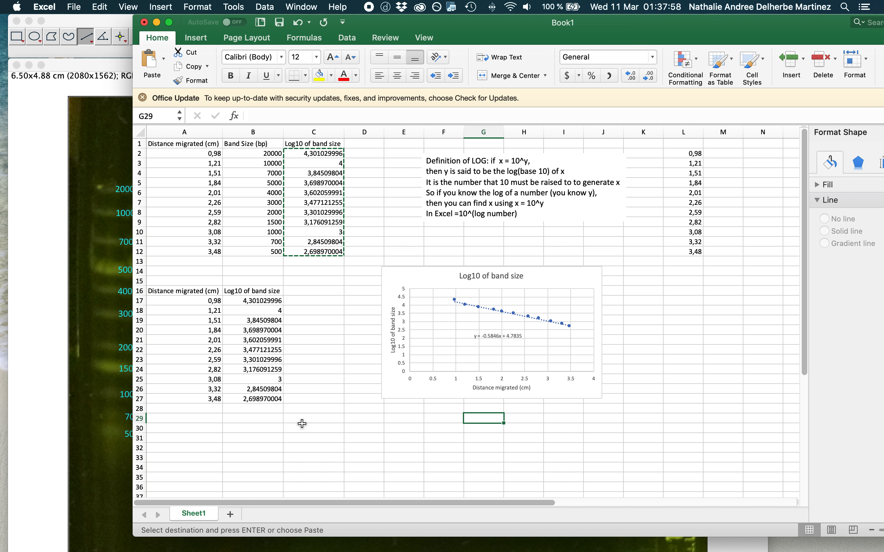
pyautogui.click(248, 428)
pyautogui.write('2,64')
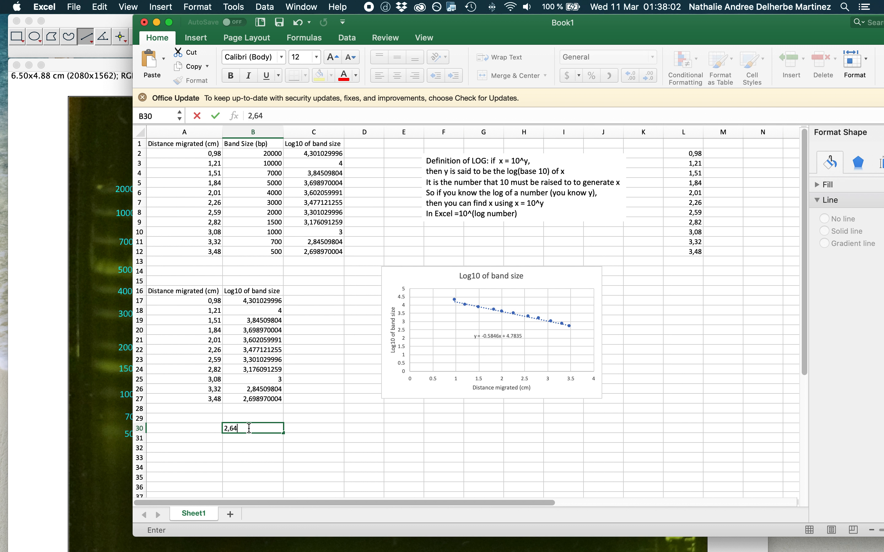
pyautogui.click(322, 428)
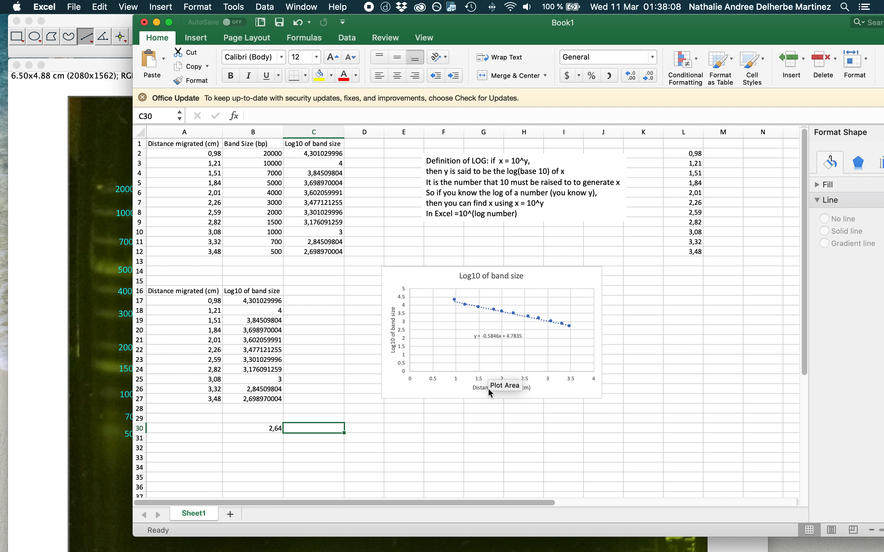
# Calculate the AlwNI band's log10 size in cell F30 with the trendline equation, entering =-0,5846*2,64+4,7835.
pyautogui.click(436, 427)
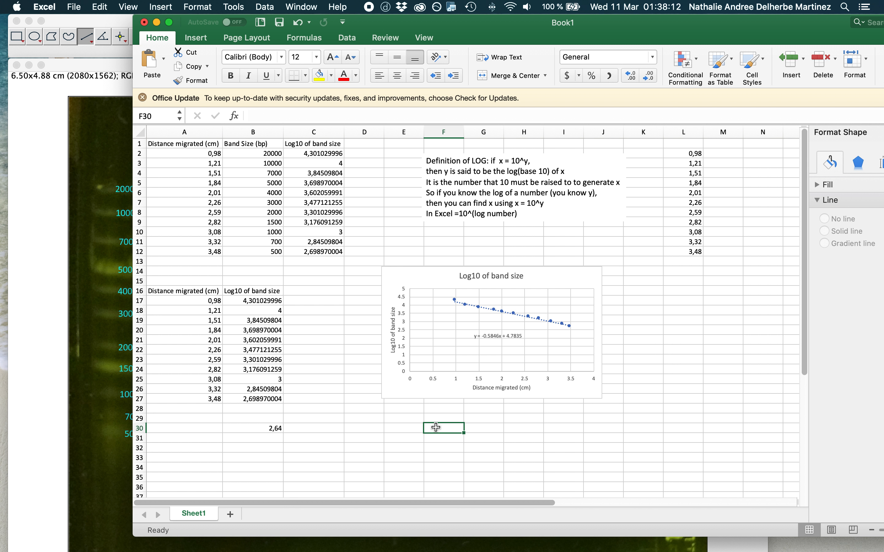
pyautogui.write('=-0,58')
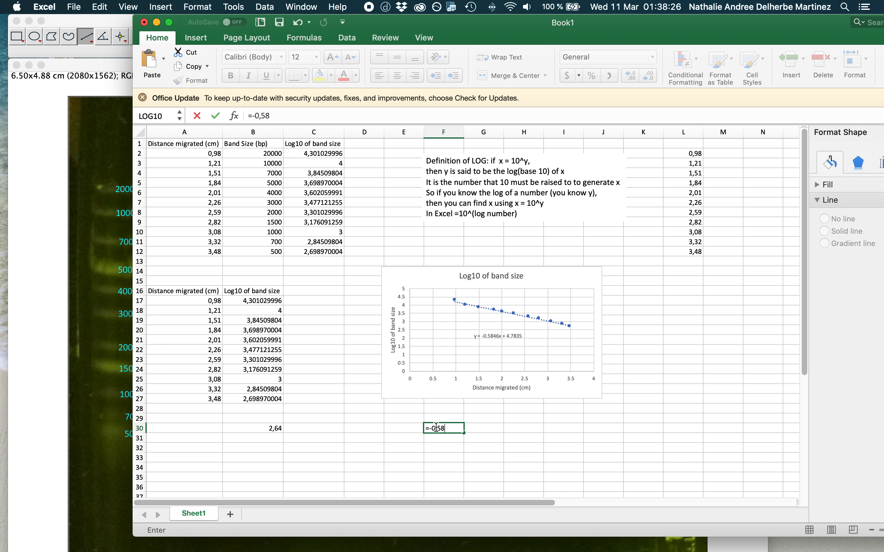
pyautogui.write('46*')
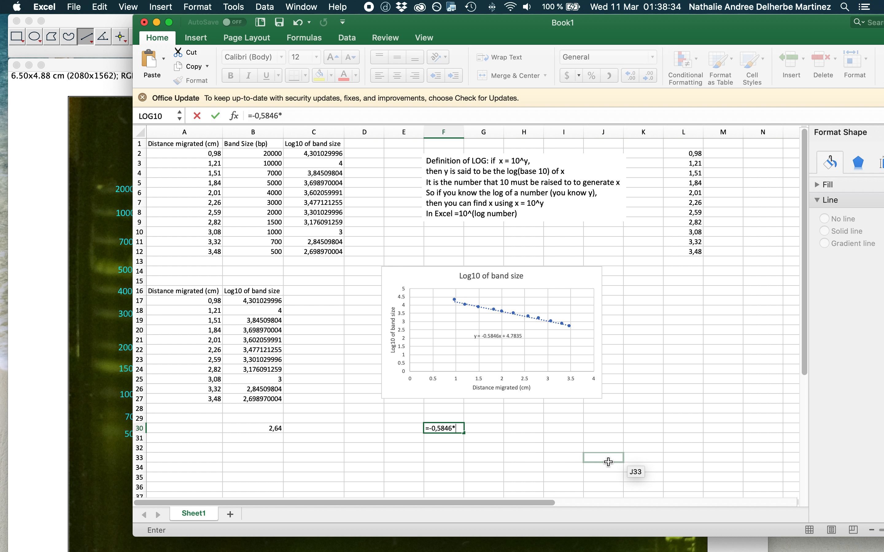
pyautogui.write('2,64+4,7835')
pyautogui.press('Return')
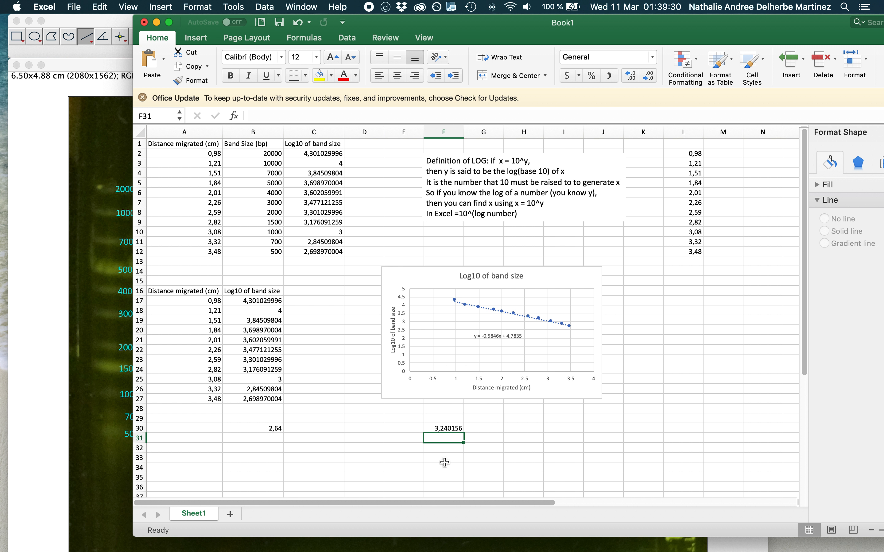
# Begin the formula =10 in cell F31 and copy the caret symbol from the Computer Hope page in Safari.
pyautogui.write('=10')
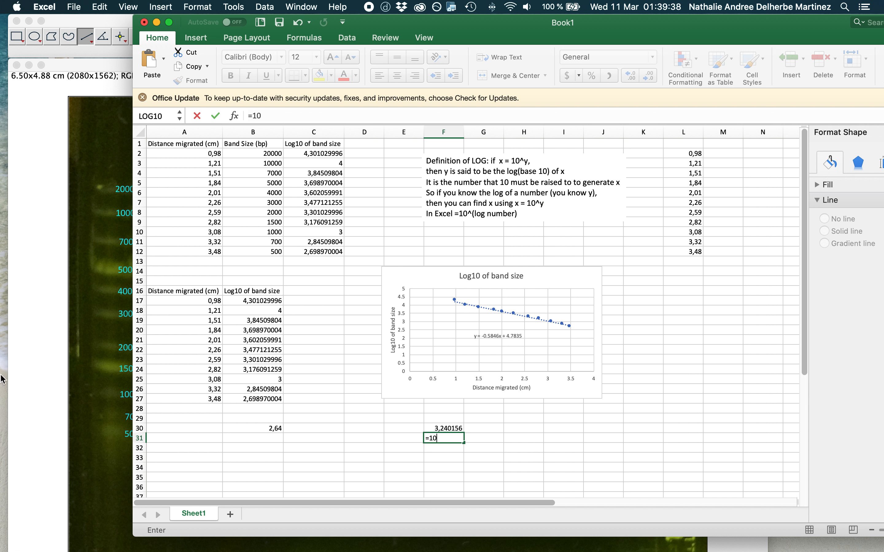
pyautogui.moveTo(227, 548)
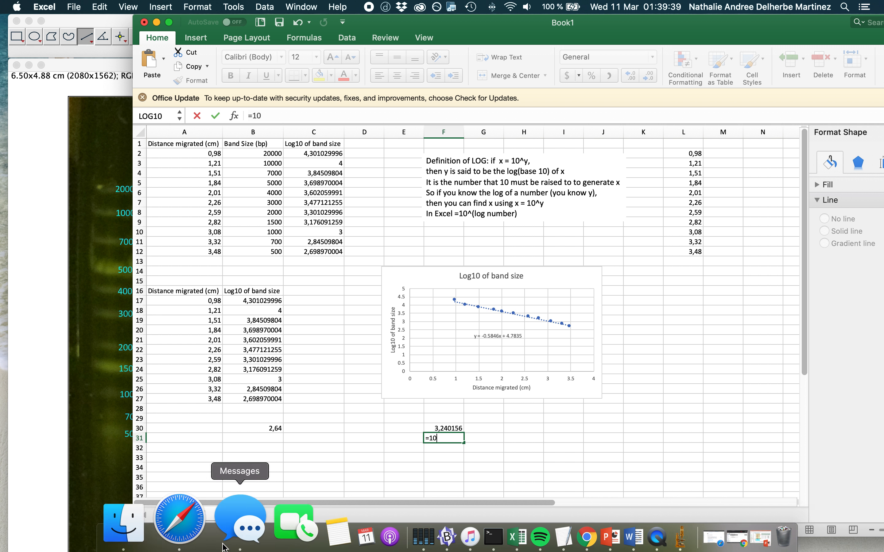
pyautogui.click(193, 527)
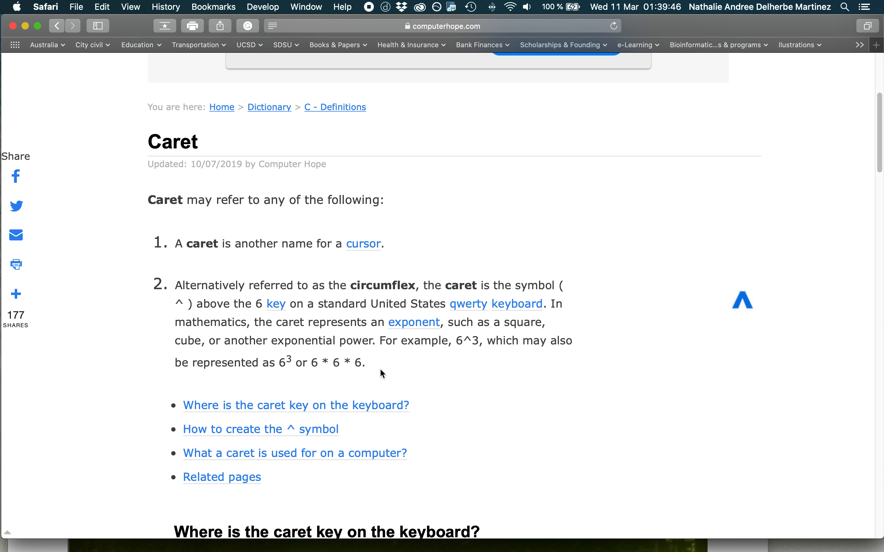
pyautogui.click(471, 342)
pyautogui.doubleClick(469, 341)
pyautogui.press('super+c')
pyautogui.moveTo(518, 546)
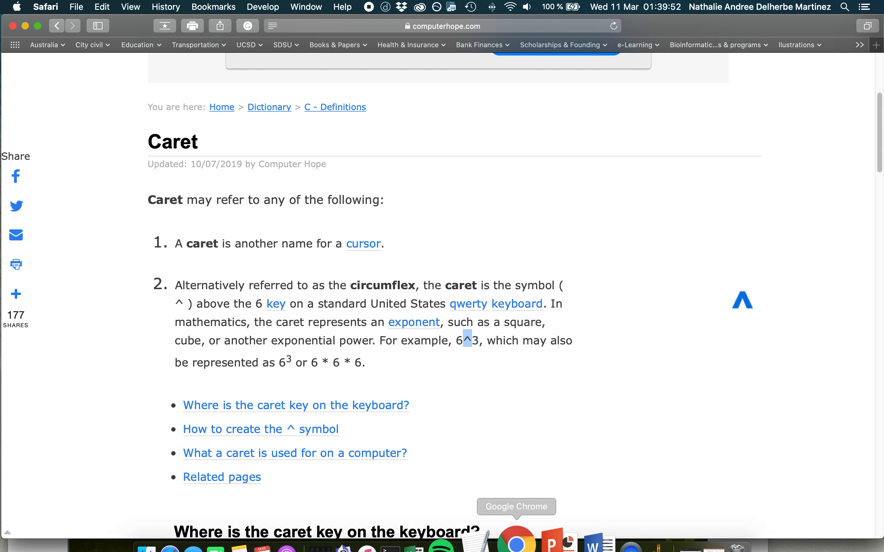
# Switch back to Excel, paste the caret, and complete the formula in cell F31 as =10^3,240156.
pyautogui.click(435, 540)
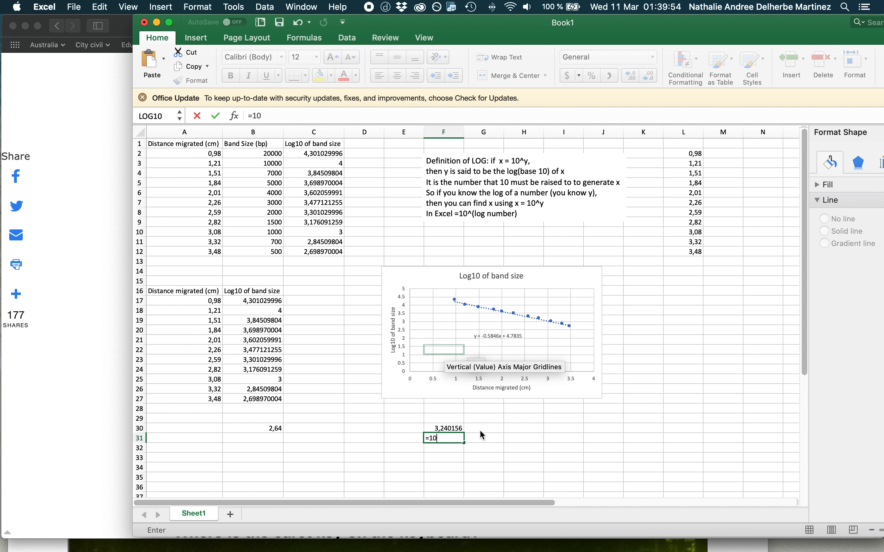
pyautogui.press('super+v')
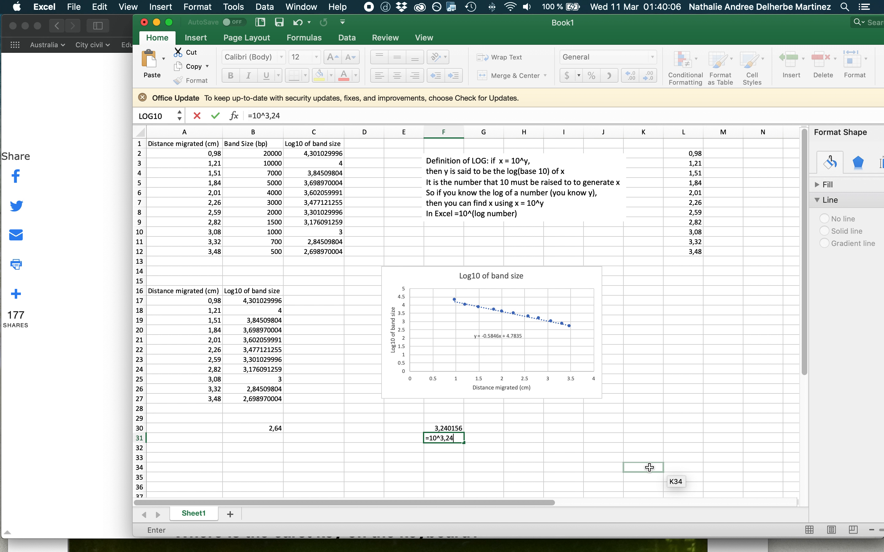
pyautogui.write('0156')
pyautogui.press('Return')
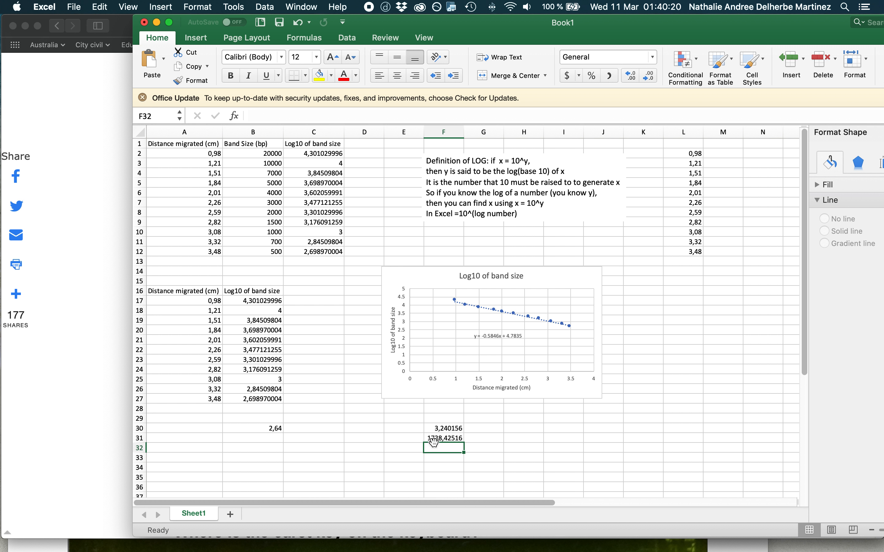
# Review the AlwNI band on the ImageJ gel image, then return to Excel and move the workbook window fully into view.
pyautogui.moveTo(169, 548)
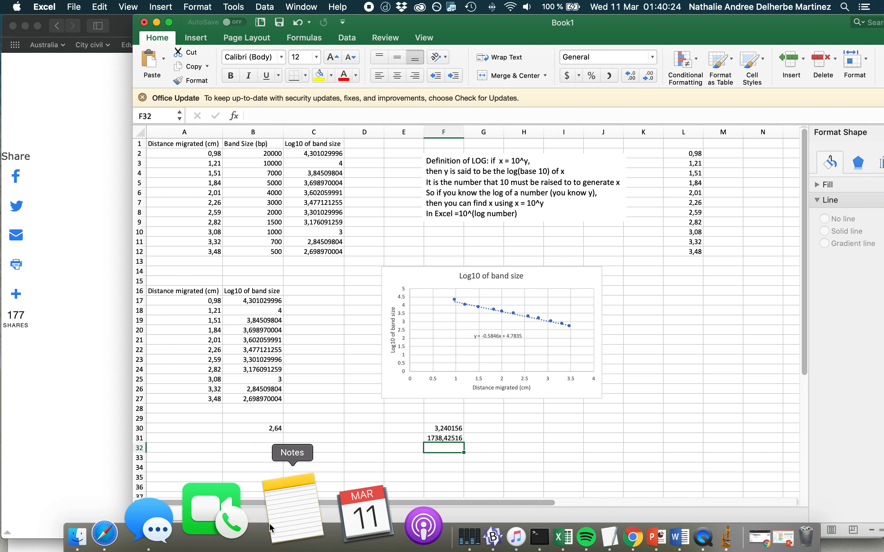
pyautogui.click(626, 526)
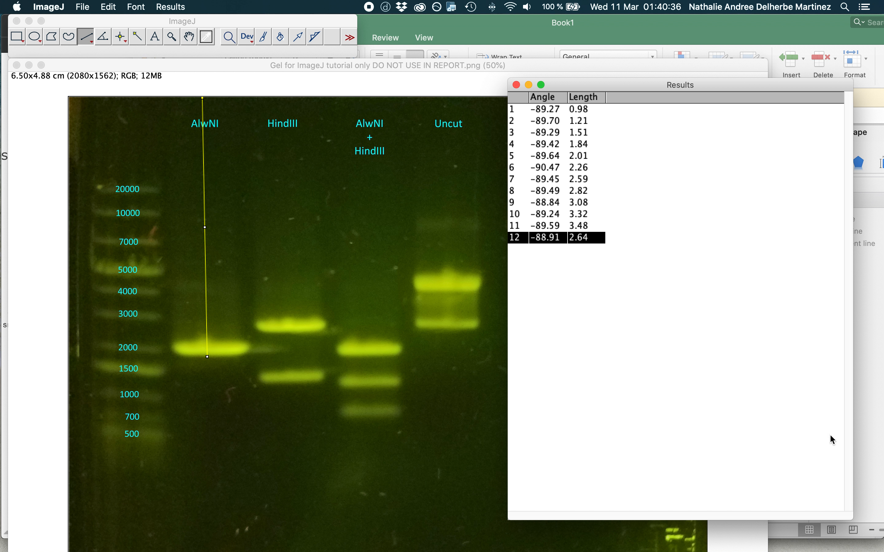
pyautogui.click(875, 468)
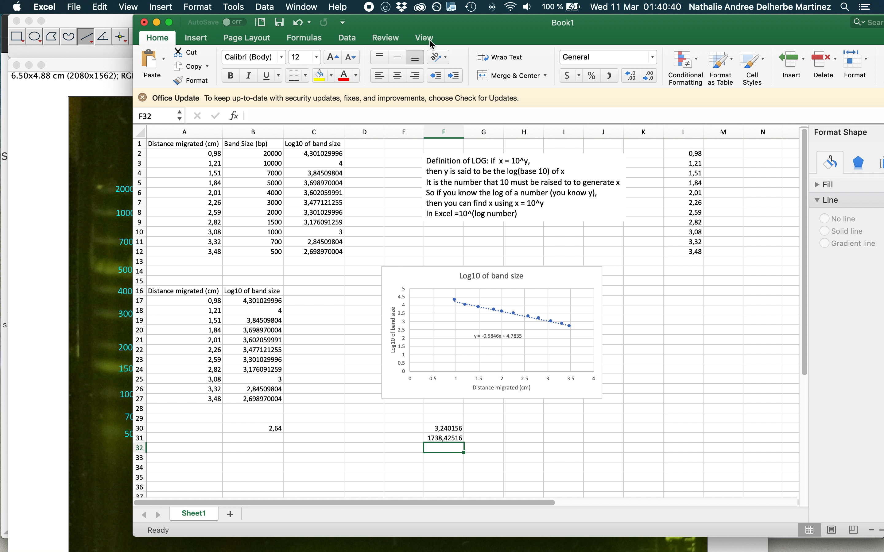
pyautogui.moveTo(493, 31); pyautogui.dragTo(370, 31)
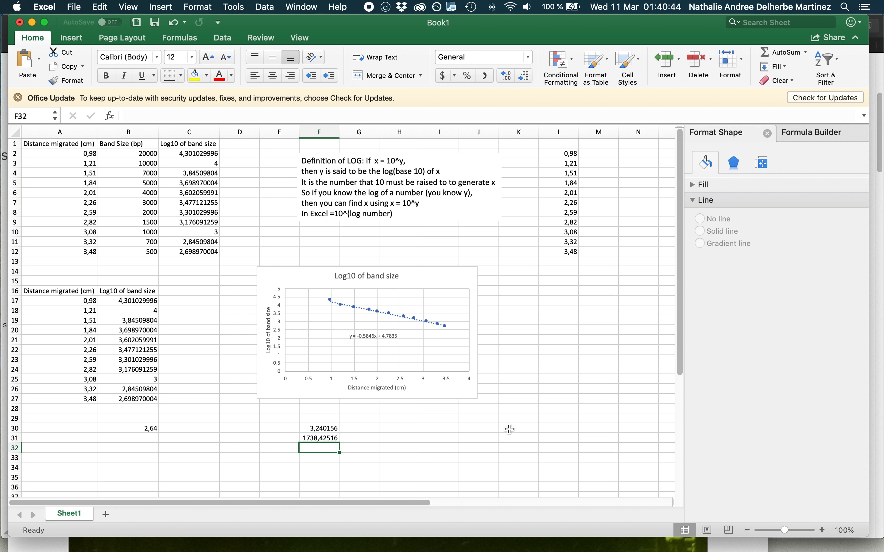